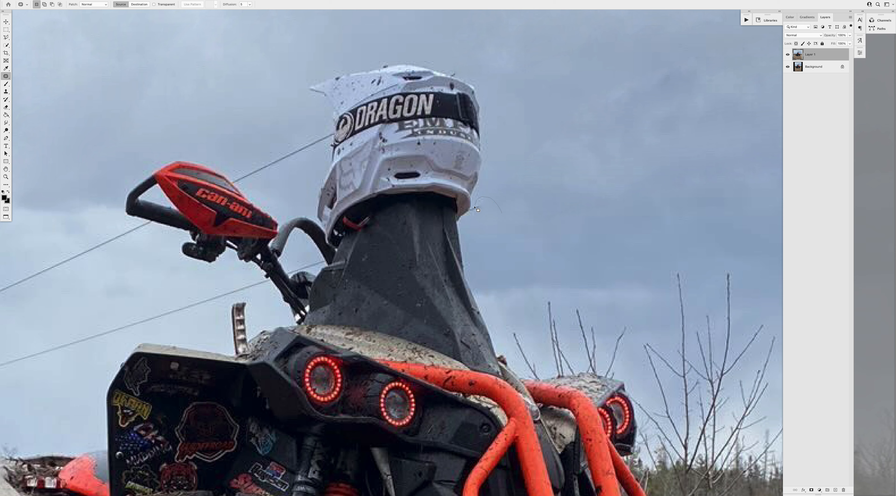
# Patch out the power lines crossing the sky left of the handlebar with clean cloud.
pyautogui.press('Return')
pyautogui.press('z')
pyautogui.moveTo(302, 243)
pyautogui.mouseDown()
pyautogui.moveTo(252, 254)
pyautogui.moveTo(303, 255)
pyautogui.mouseUp()
pyautogui.press('j')
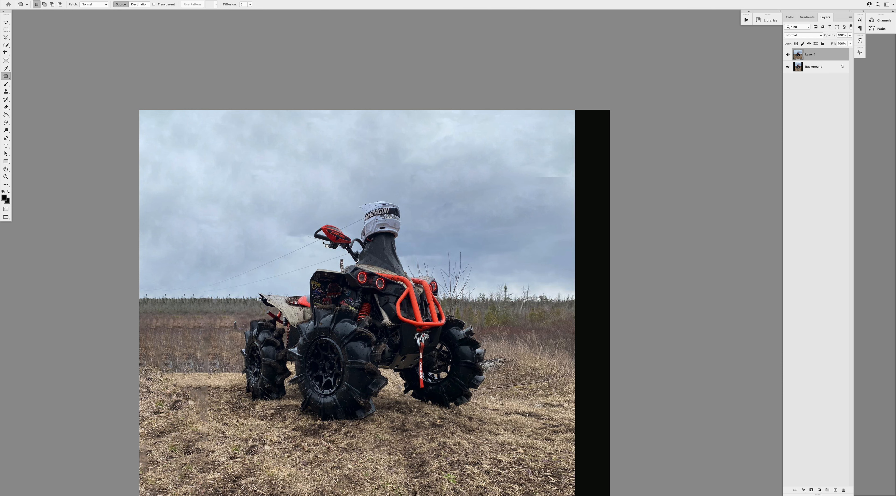
pyautogui.moveTo(315, 197); pyautogui.dragTo(419, 162)
pyautogui.moveTo(322, 227)
pyautogui.mouseDown()
pyautogui.moveTo(309, 253)
pyautogui.moveTo(256, 256)
pyautogui.moveTo(291, 231)
pyautogui.moveTo(358, 155)
pyautogui.mouseUp()
pyautogui.hotkey('ctrl', 'd')
pyautogui.moveTo(456, 221)
pyautogui.mouseDown()
pyautogui.moveTo(340, 254)
pyautogui.moveTo(296, 255)
pyautogui.moveTo(328, 235)
pyautogui.moveTo(339, 175)
pyautogui.mouseUp()
pyautogui.hotkey('ctrl', 'd')
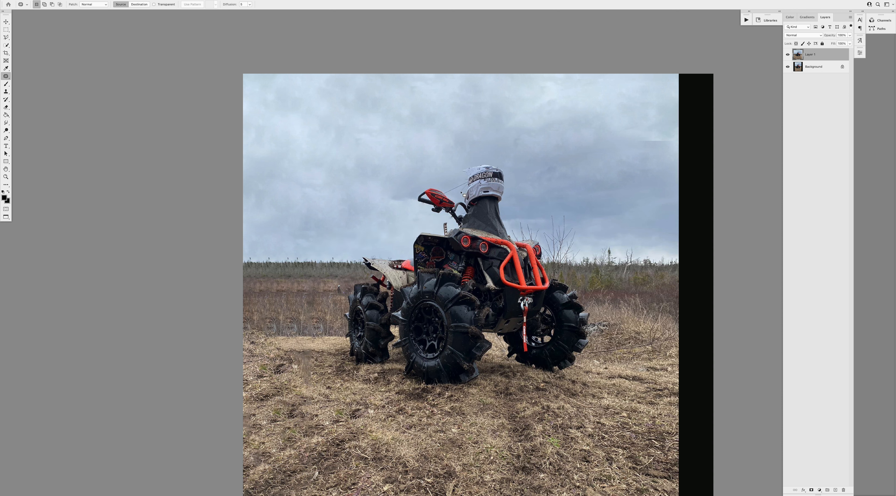
# Patch out the remaining piece of power line between the red handguard and the helmet.
pyautogui.moveTo(445, 194); pyautogui.dragTo(467, 181)
pyautogui.moveTo(455, 189)
pyautogui.mouseDown()
pyautogui.moveTo(419, 158)
pyautogui.moveTo(422, 129)
pyautogui.mouseUp()
pyautogui.hotkey('ctrl', 'd')
pyautogui.moveTo(444, 190); pyautogui.dragTo(446, 191)
pyautogui.moveTo(446, 190); pyautogui.dragTo(429, 166)
pyautogui.click(448, 153)
# Patch the strip of sky just above the tree line behind the ATV's rear fender.
pyautogui.moveTo(358, 261)
pyautogui.mouseDown()
pyautogui.moveTo(331, 256)
pyautogui.moveTo(348, 240)
pyautogui.mouseUp()
pyautogui.hotkey('ctrl', 'd')
pyautogui.moveTo(352, 248)
pyautogui.mouseDown()
pyautogui.moveTo(314, 248)
pyautogui.moveTo(349, 257)
pyautogui.moveTo(316, 261)
pyautogui.moveTo(307, 227)
pyautogui.moveTo(310, 241)
pyautogui.moveTo(358, 268)
pyautogui.moveTo(334, 263)
pyautogui.moveTo(342, 266)
pyautogui.moveTo(331, 265)
pyautogui.moveTo(652, 270)
pyautogui.mouseUp()
pyautogui.hotkey('ctrl', 'd')
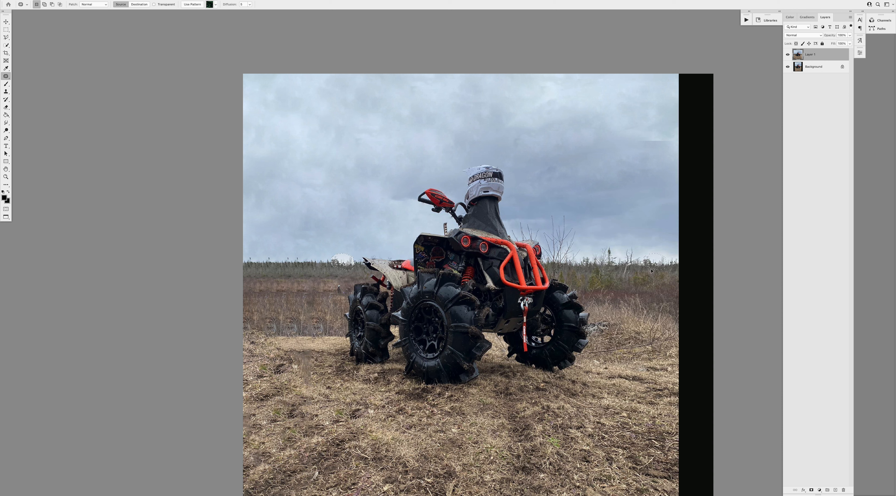
# Patch the sky and treetops along the horizon at the photo's far left.
pyautogui.hotkey('ctrl', 'd')
pyautogui.moveTo(304, 256)
pyautogui.mouseDown()
pyautogui.moveTo(282, 260)
pyautogui.moveTo(317, 243)
pyautogui.mouseUp()
pyautogui.hotkey('ctrl', 'd')
pyautogui.moveTo(264, 257)
pyautogui.mouseDown()
pyautogui.moveTo(302, 258)
pyautogui.moveTo(290, 265)
pyautogui.mouseUp()
pyautogui.hotkey('ctrl', 'd')
pyautogui.moveTo(288, 263)
pyautogui.mouseDown()
pyautogui.moveTo(300, 256)
pyautogui.moveTo(281, 261)
pyautogui.moveTo(307, 260)
pyautogui.mouseUp()
pyautogui.hotkey('ctrl', 'd')
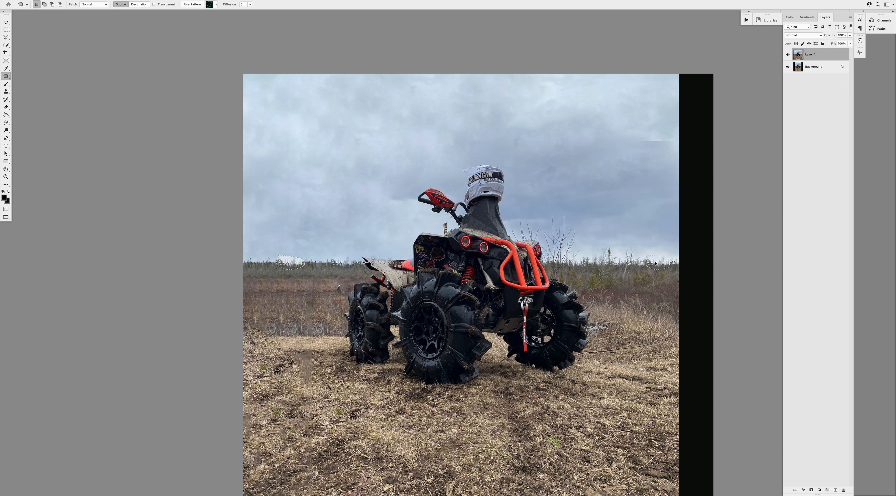
# Blend the leftover bright smears above the left tree line into the surrounding sky using the Patch tool.
pyautogui.hotkey('ctrl', 'd')
pyautogui.moveTo(275, 262); pyautogui.dragTo(268, 261)
pyautogui.press('Return')
pyautogui.moveTo(290, 262)
pyautogui.mouseDown()
pyautogui.moveTo(294, 251)
pyautogui.moveTo(261, 258)
pyautogui.mouseUp()
pyautogui.click(311, 260)
pyautogui.moveTo(298, 257)
pyautogui.mouseDown()
pyautogui.moveTo(297, 268)
pyautogui.moveTo(273, 262)
pyautogui.moveTo(320, 263)
pyautogui.moveTo(275, 262)
pyautogui.moveTo(295, 251)
pyautogui.moveTo(307, 259)
pyautogui.moveTo(306, 239)
pyautogui.mouseUp()
pyautogui.click(318, 253)
pyautogui.click(257, 258)
pyautogui.press('Return')
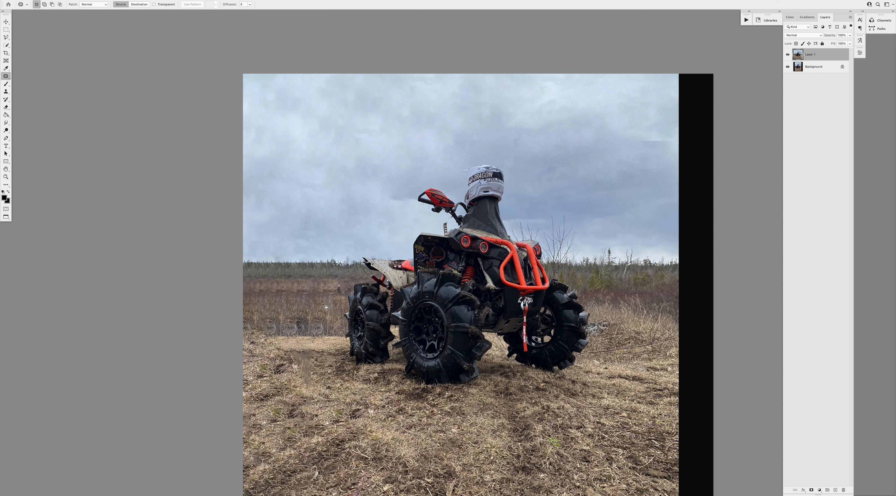
# Patch the smeared ground in front of the rear left wheel with grass texture from the foreground.
pyautogui.moveTo(271, 381); pyautogui.dragTo(275, 383)
pyautogui.moveTo(307, 357); pyautogui.dragTo(464, 402)
pyautogui.press('super+d')
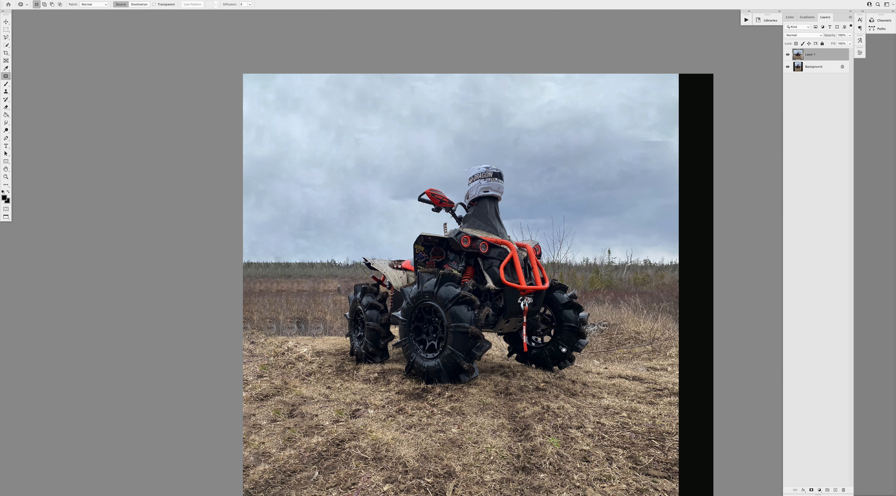
# Duplicate the retouched layer, Layer 1.
pyautogui.press('z')
pyautogui.moveTo(513, 312); pyautogui.dragTo(564, 291)
pyautogui.press('super+j')
pyautogui.press('l')
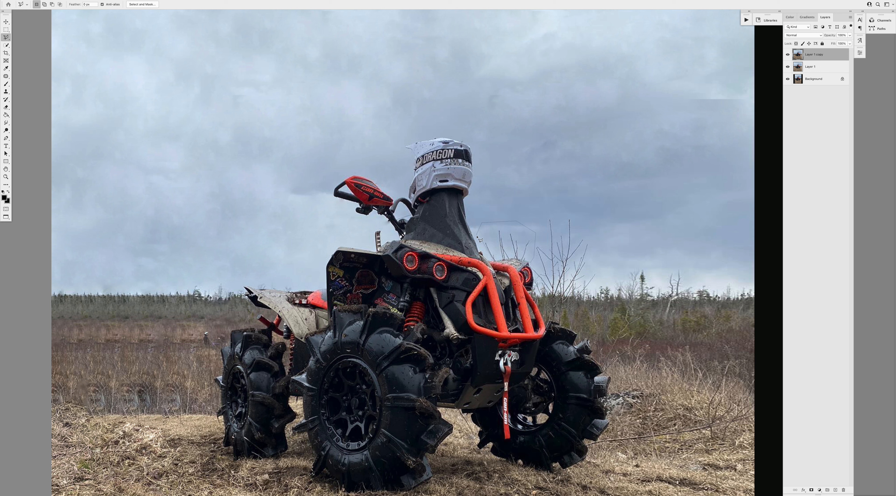
pyautogui.press('j')
pyautogui.moveTo(501, 245); pyautogui.dragTo(522, 169)
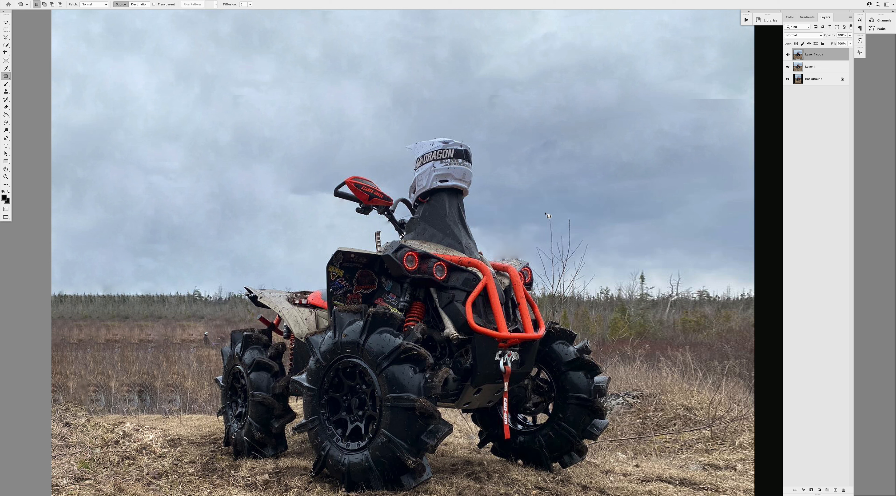
pyautogui.press('super+z')
# Copy a block of clean sky to a new layer, cover the twigs beside the black front cowl, and merge it down.
pyautogui.press('m')
pyautogui.moveTo(520, 232)
pyautogui.mouseDown()
pyautogui.moveTo(520, 198)
pyautogui.moveTo(511, 246)
pyautogui.mouseUp()
pyautogui.press('super+j')
pyautogui.press('v')
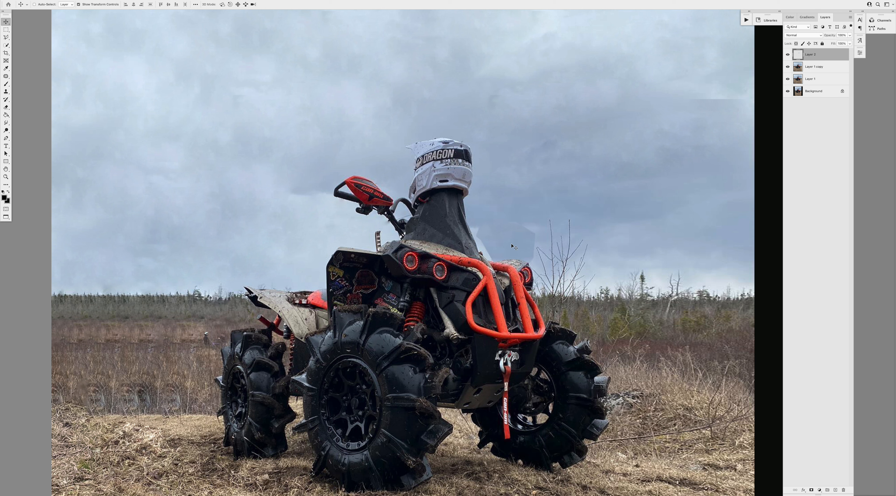
pyautogui.press('j')
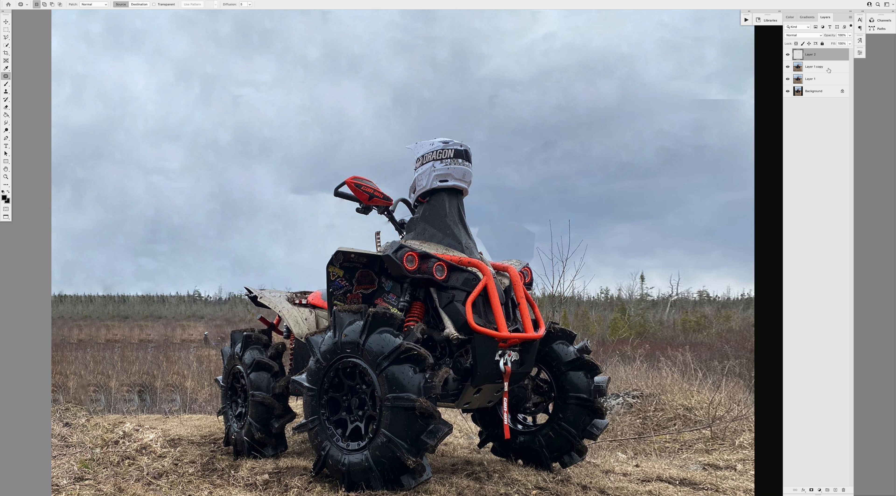
pyautogui.press('super+e')
# Patch the edges of the pasted sky block and the remaining twig tips beside the black front cowl.
pyautogui.moveTo(538, 239); pyautogui.dragTo(508, 224)
pyautogui.moveTo(516, 226); pyautogui.dragTo(524, 186)
pyautogui.moveTo(475, 218); pyautogui.dragTo(476, 218)
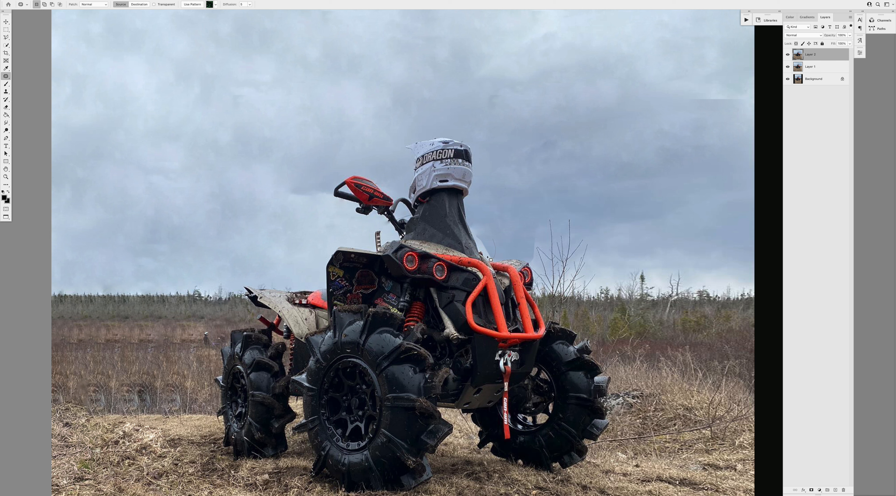
pyautogui.moveTo(475, 236); pyautogui.dragTo(478, 233)
pyautogui.moveTo(485, 240); pyautogui.dragTo(506, 223)
pyautogui.press('super+d')
# Patch out the tall bare branches rising above the tree line right of the ATV.
pyautogui.moveTo(599, 246)
pyautogui.mouseDown()
pyautogui.moveTo(598, 280)
pyautogui.moveTo(574, 293)
pyautogui.moveTo(545, 291)
pyautogui.moveTo(533, 261)
pyautogui.moveTo(536, 224)
pyautogui.moveTo(591, 187)
pyautogui.mouseUp()
pyautogui.press('super+d')
pyautogui.moveTo(581, 264); pyautogui.dragTo(597, 276)
pyautogui.press('super+d')
# Patch the smudged sky above the tree line beside the right round light with sky from farther right.
pyautogui.press('m')
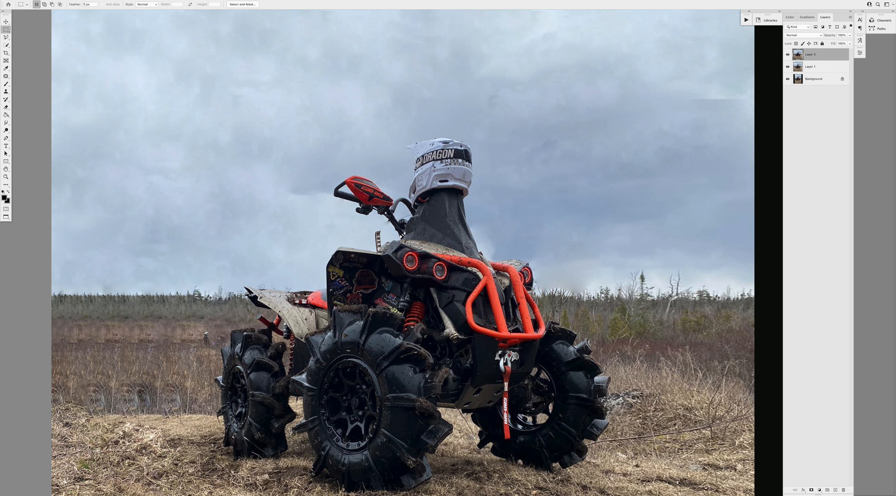
pyautogui.press('l')
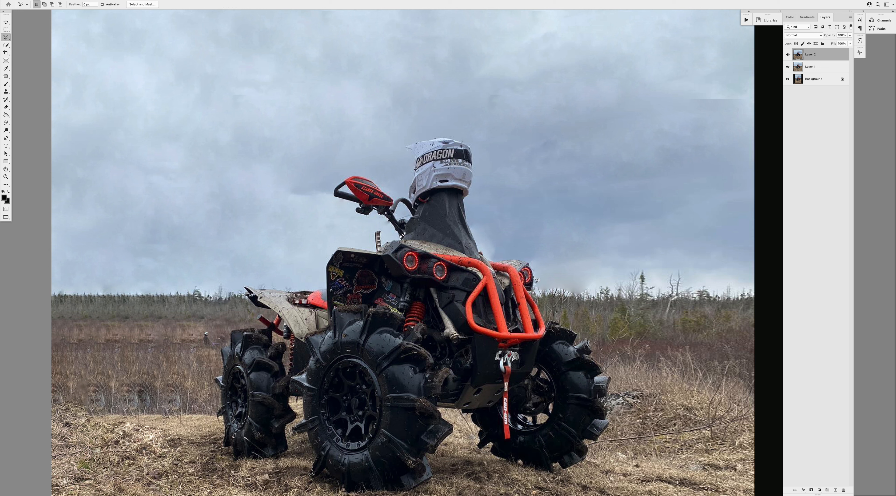
pyautogui.click(539, 299)
pyautogui.press('j')
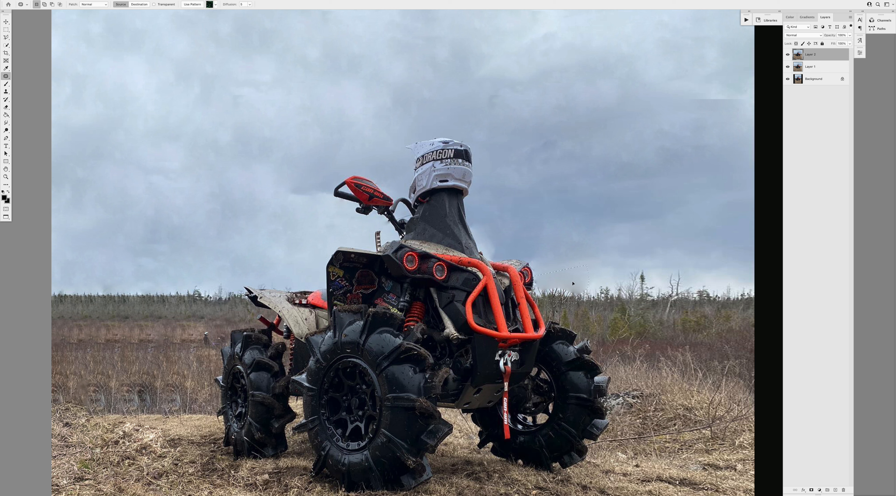
pyautogui.moveTo(570, 282); pyautogui.dragTo(724, 282)
pyautogui.hotkey('ctrl', 'd')
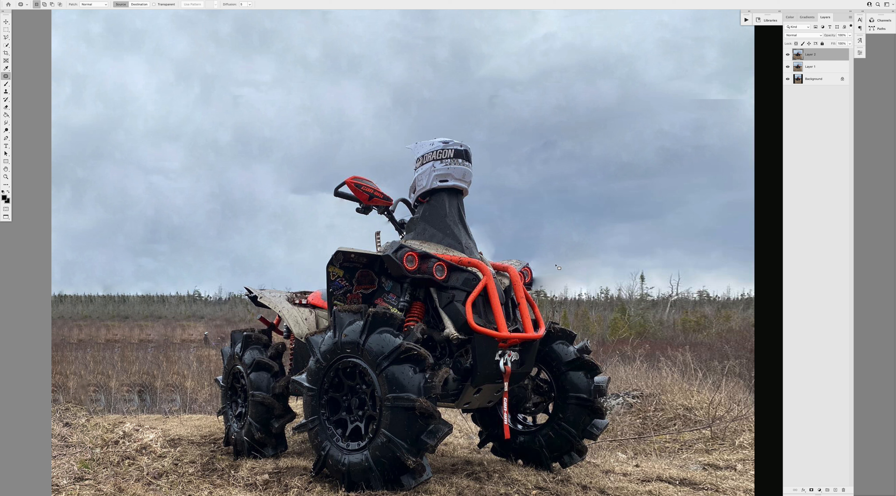
# Copy a small piece of sky to a new layer, shift it over the dark smear beside the right light, and merge it down.
pyautogui.press('l')
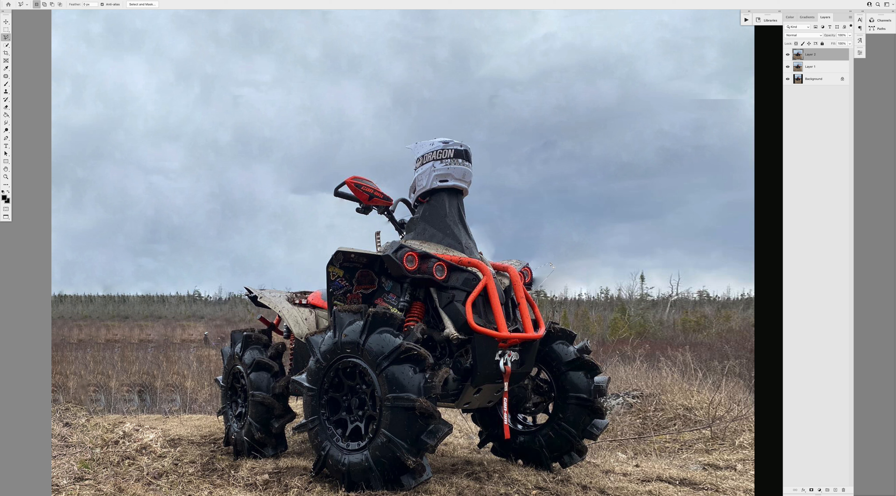
pyautogui.press('m')
pyautogui.moveTo(549, 269); pyautogui.dragTo(555, 275)
pyautogui.hotkey('ctrl', 'j')
pyautogui.hotkey('ctrl', 't')
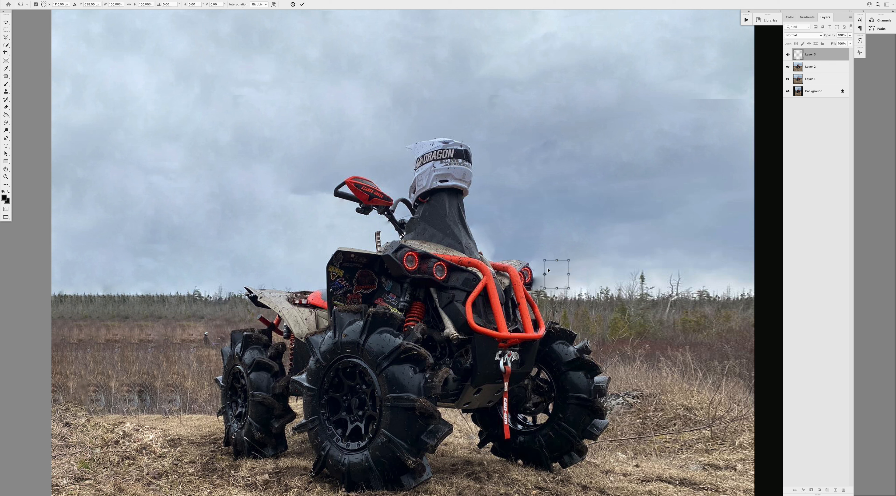
pyautogui.press('Return')
pyautogui.press('v')
pyautogui.moveTo(550, 269); pyautogui.dragTo(544, 271)
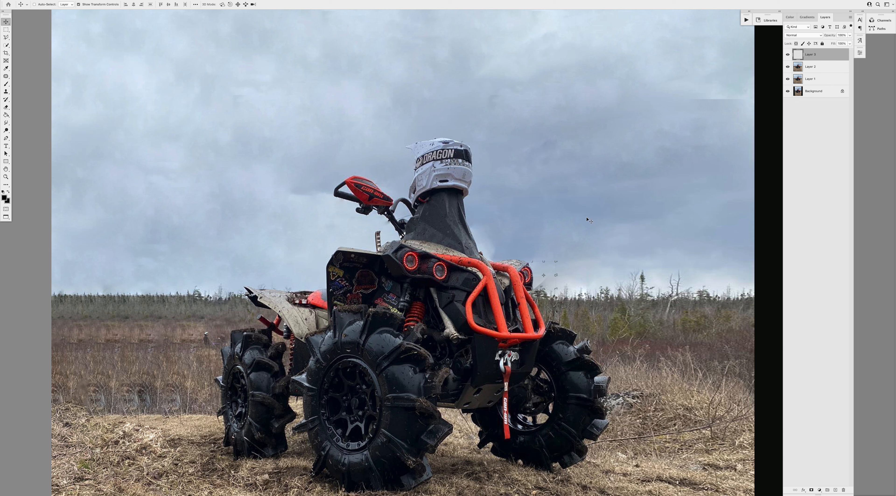
pyautogui.hotkey('ctrl', 'e')
# Patch the leftover smudges in the sky right of the round light.
pyautogui.press('j')
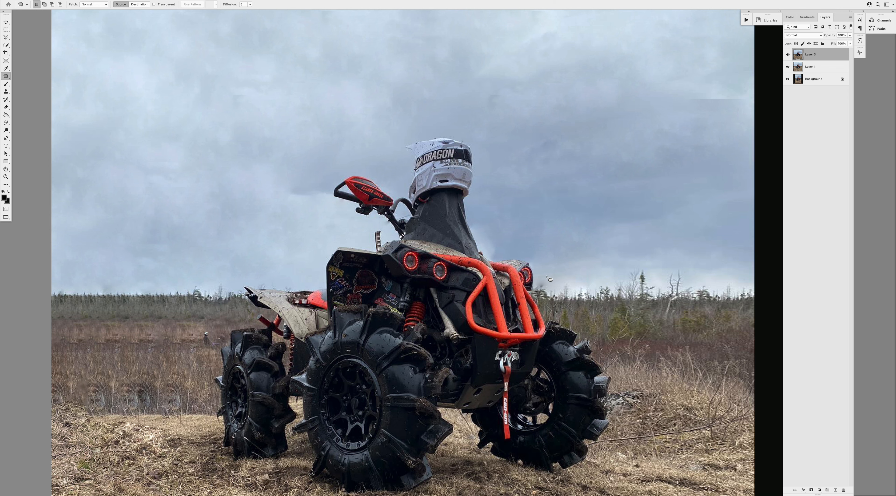
pyautogui.moveTo(549, 285)
pyautogui.mouseDown()
pyautogui.moveTo(534, 286)
pyautogui.moveTo(542, 277)
pyautogui.mouseUp()
pyautogui.moveTo(579, 238); pyautogui.dragTo(582, 235)
pyautogui.press('Return')
# Patch the uneven area of sky around the handlebar and helmet.
pyautogui.press('z')
pyautogui.moveTo(496, 225)
pyautogui.mouseDown()
pyautogui.moveTo(467, 227)
pyautogui.moveTo(490, 227)
pyautogui.mouseUp()
pyautogui.press('j')
pyautogui.moveTo(424, 191)
pyautogui.mouseDown()
pyautogui.moveTo(434, 205)
pyautogui.moveTo(385, 203)
pyautogui.moveTo(405, 213)
pyautogui.mouseUp()
pyautogui.click(464, 154)
pyautogui.press('Return')
# Compare the retouched photo with the original by toggling the visibility of the retouched layers.
pyautogui.press('z')
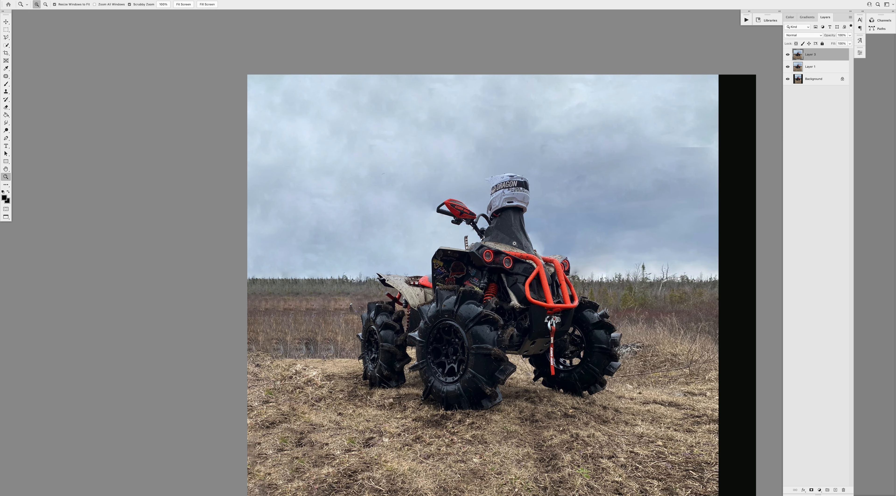
pyautogui.keyDown('alt'); pyautogui.click(516, 244); pyautogui.keyUp('alt')
pyautogui.press('v')
pyautogui.click(788, 67)
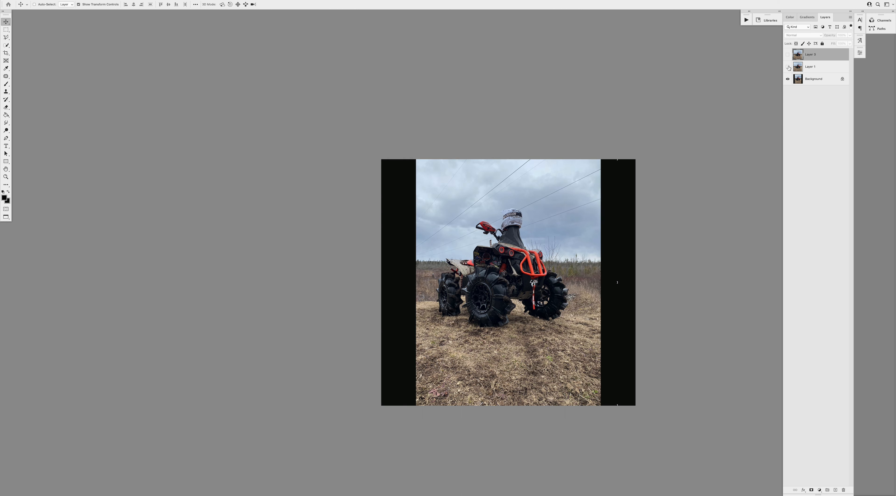
pyautogui.click(788, 55)
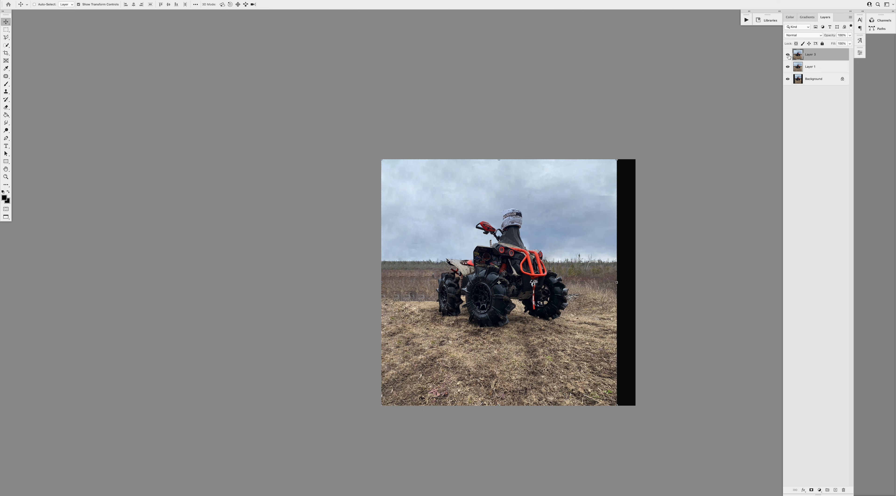
pyautogui.click(788, 54)
pyautogui.click(788, 54)
# Merge the two retouched layers above the Background into one layer.
pyautogui.click(821, 80)
pyautogui.click(821, 67)
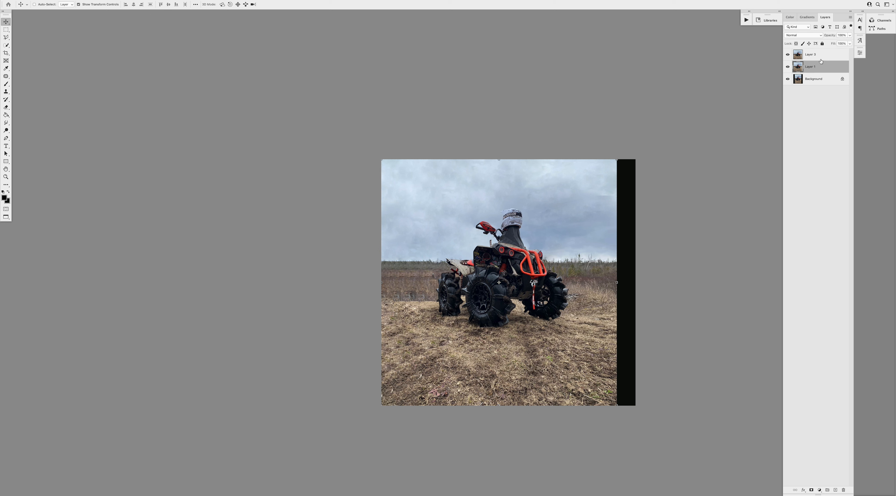
pyautogui.keyDown('shift'); pyautogui.click(821, 60); pyautogui.keyUp('shift')
pyautogui.press('super+e')
# Select the right-hand strip of the photo and stretch it with Free Transform to cover the remaining black bar.
pyautogui.press('m')
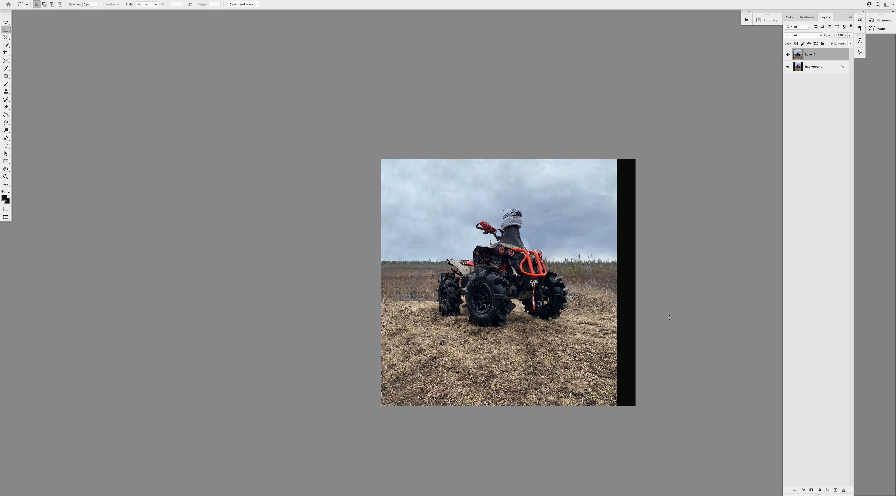
pyautogui.moveTo(620, 414); pyautogui.dragTo(570, 148)
pyautogui.press('Return')
pyautogui.press('super+t')
pyautogui.moveTo(621, 282); pyautogui.dragTo(645, 282)
pyautogui.press('Return')
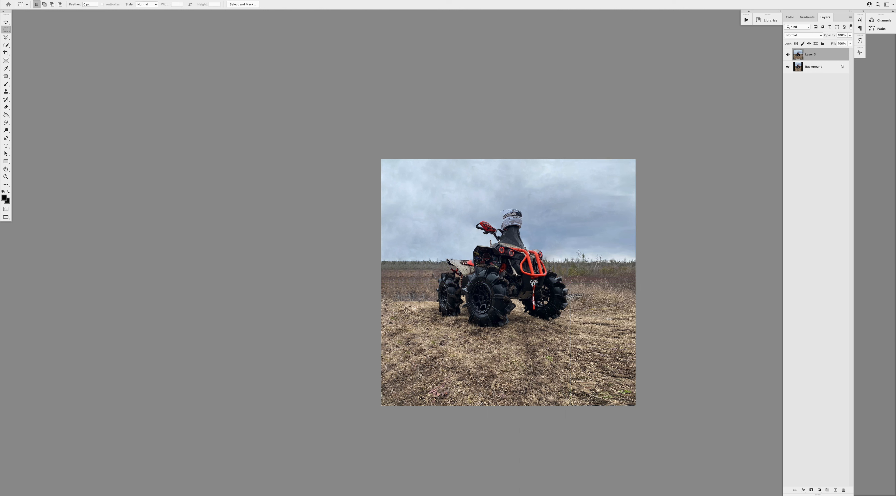
# Patch the visible cloud seam in the sky near the photo's right edge.
pyautogui.press('j')
pyautogui.moveTo(594, 200)
pyautogui.mouseDown()
pyautogui.moveTo(619, 185)
pyautogui.moveTo(642, 191)
pyautogui.mouseUp()
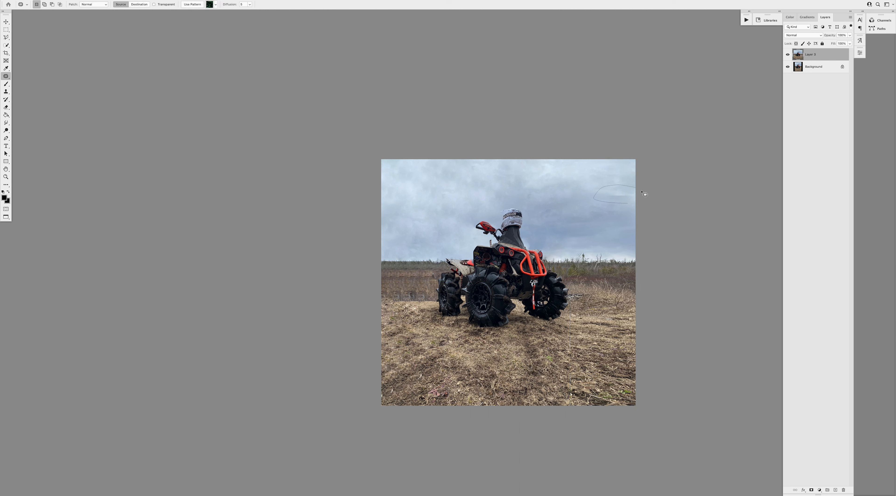
pyautogui.press('z')
pyautogui.keyDown('alt'); pyautogui.click(539, 240); pyautogui.keyUp('alt')
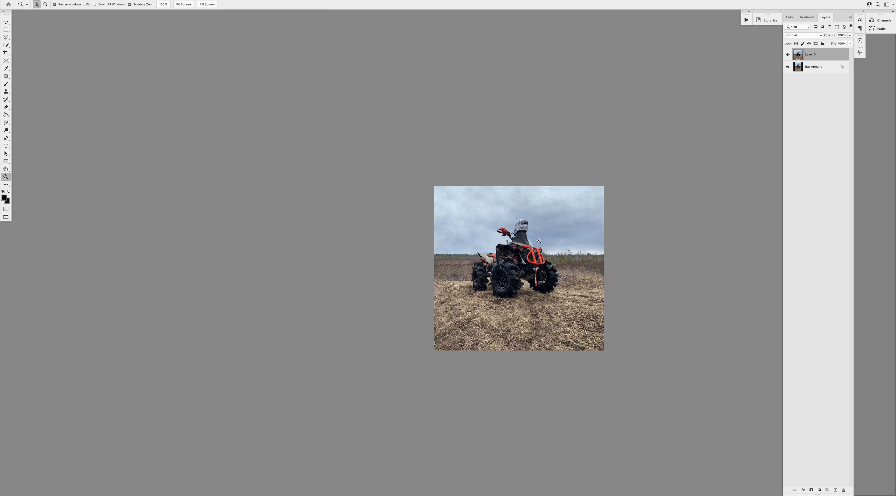
# Patch the blemished area of the brown field left of the rear wheel with nearby field texture.
pyautogui.click(473, 269)
pyautogui.press('j')
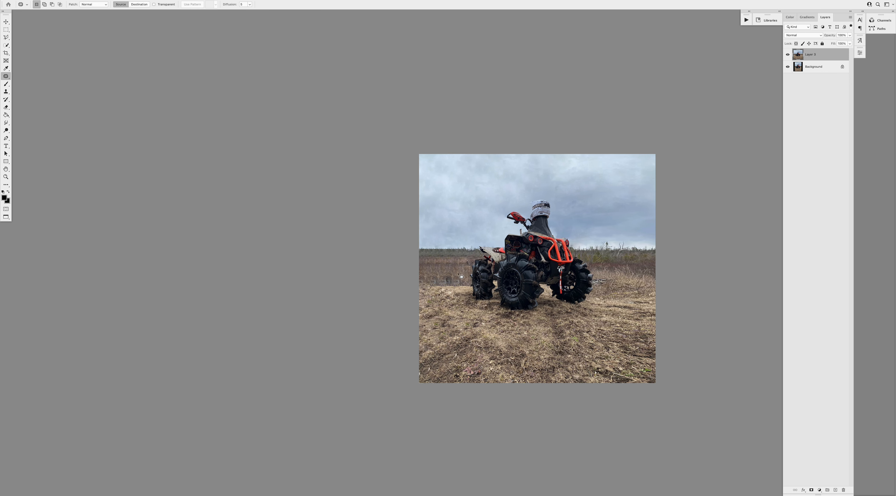
pyautogui.press('z')
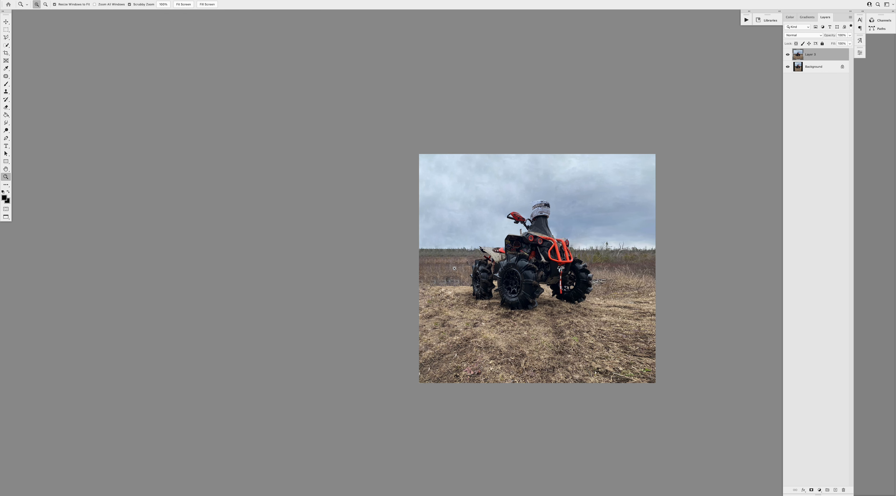
pyautogui.click(448, 268)
pyautogui.press('j')
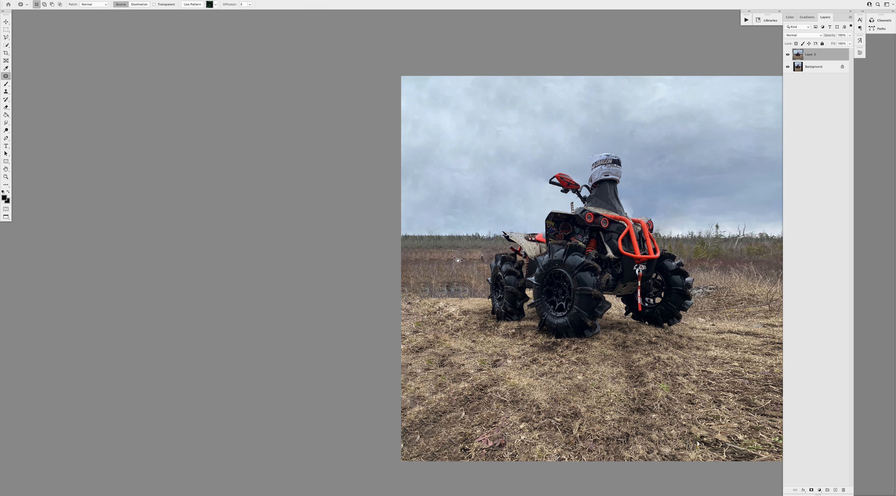
pyautogui.moveTo(431, 252); pyautogui.dragTo(430, 253)
pyautogui.moveTo(427, 259)
pyautogui.mouseDown()
pyautogui.moveTo(480, 271)
pyautogui.moveTo(488, 252)
pyautogui.moveTo(489, 266)
pyautogui.mouseUp()
pyautogui.press('super+d')
pyautogui.press('super+d')
# Hide the retouched layer and capture a screenshot of the original photo with its black side bars.
pyautogui.press('z')
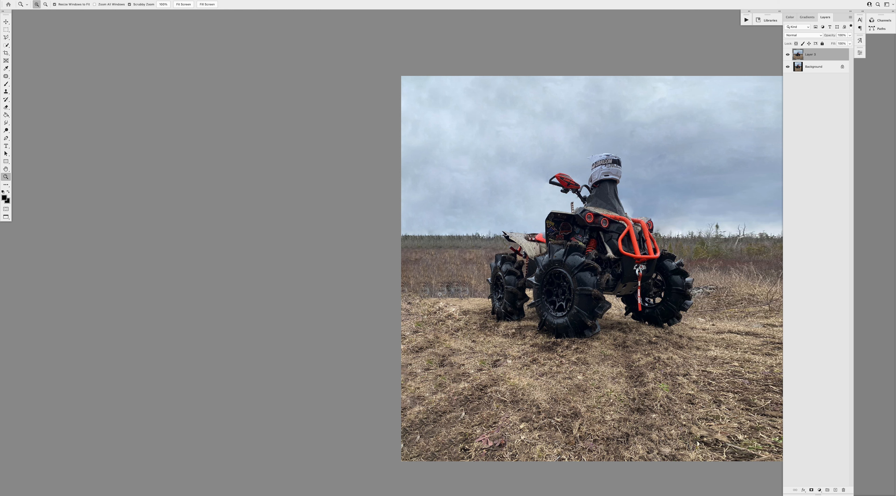
pyautogui.keyDown('alt'); pyautogui.click(499, 327); pyautogui.keyUp('alt')
pyautogui.press('v')
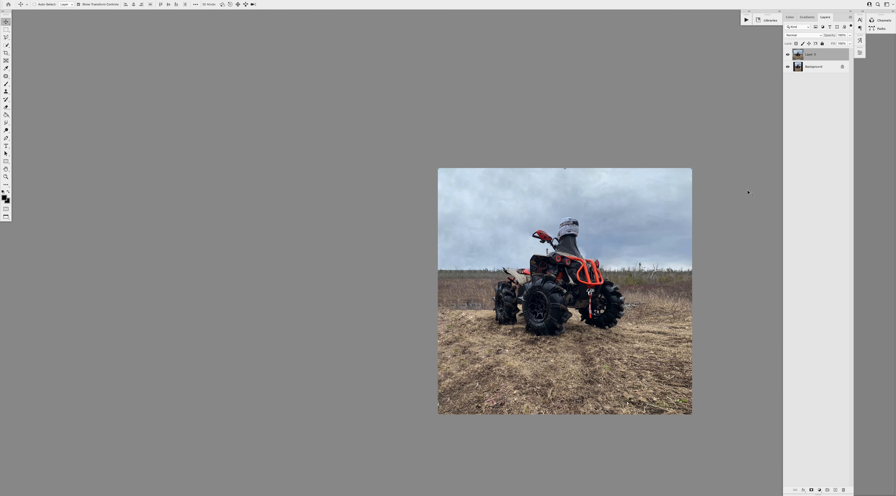
pyautogui.keyDown('shift'); pyautogui.click(823, 69); pyautogui.keyUp('shift')
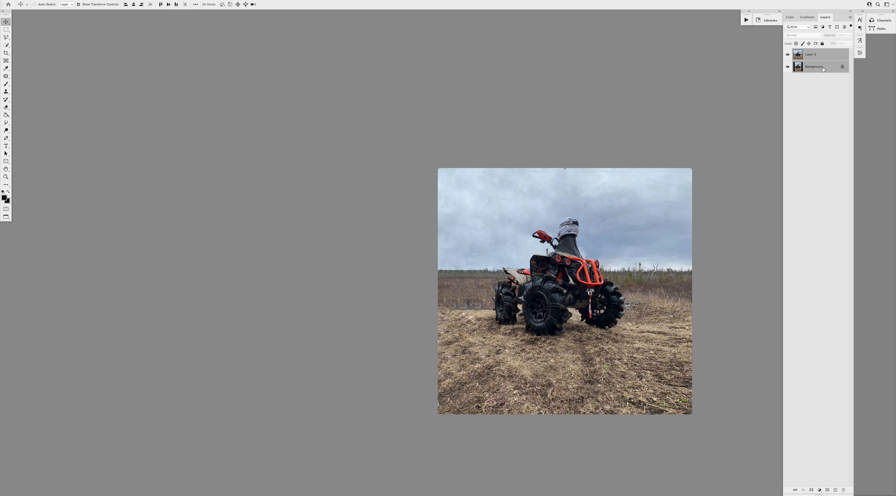
pyautogui.click(788, 55)
pyautogui.press('z')
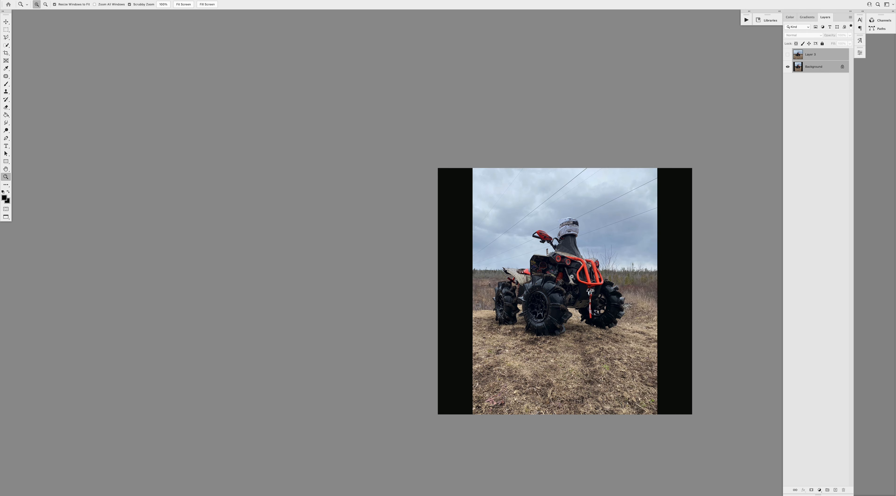
pyautogui.click(571, 279)
pyautogui.press('v')
pyautogui.moveTo(320, 85); pyautogui.dragTo(725, 462)
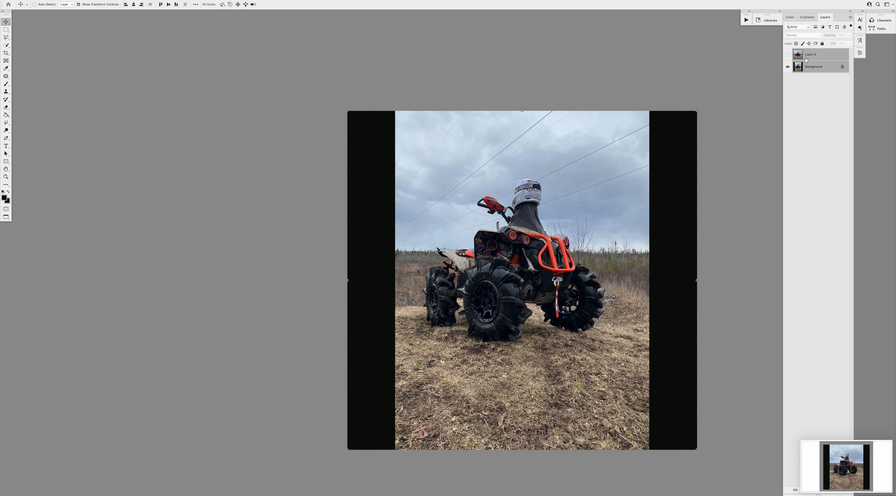
# Show the retouched layer again, merge it into the background, and save the photo as a Maximum quality JPEG before closing it.
pyautogui.moveTo(838, 442); pyautogui.dragTo(882, 441)
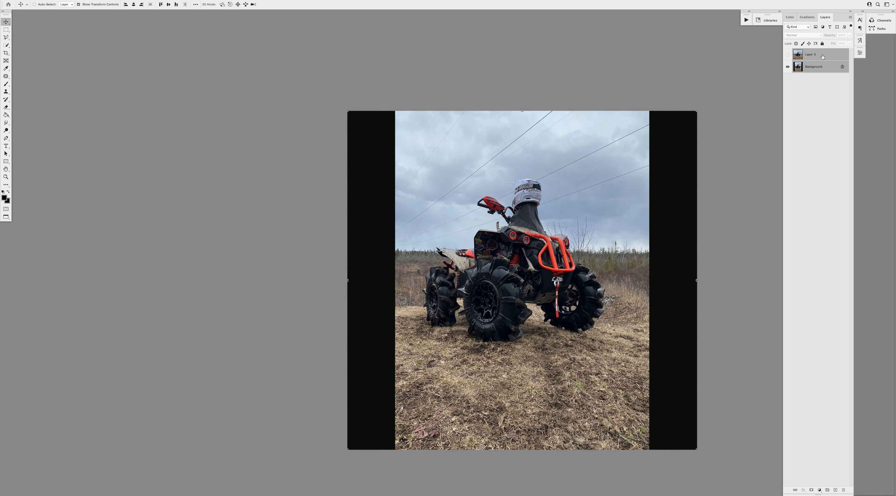
pyautogui.click(788, 55)
pyautogui.press('super+e')
pyautogui.press('super+s')
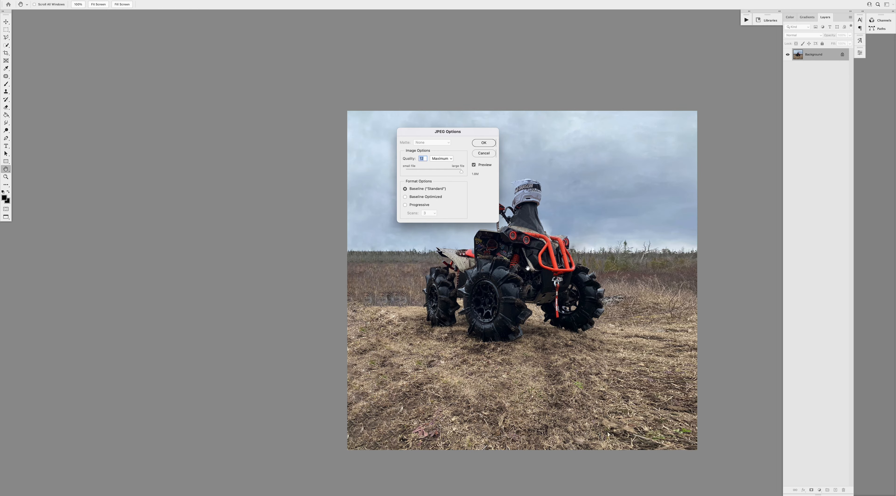
pyautogui.click(484, 143)
pyautogui.press('super+w')
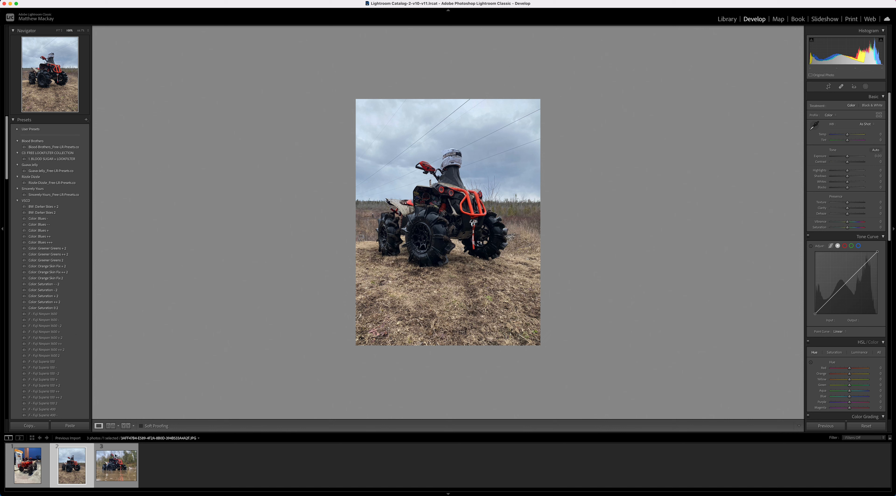
# Look through the three imported ATV photos in Lightroom Classic and return to the one taken in the field.
pyautogui.click(120, 469)
pyautogui.click(76, 470)
pyautogui.click(33, 470)
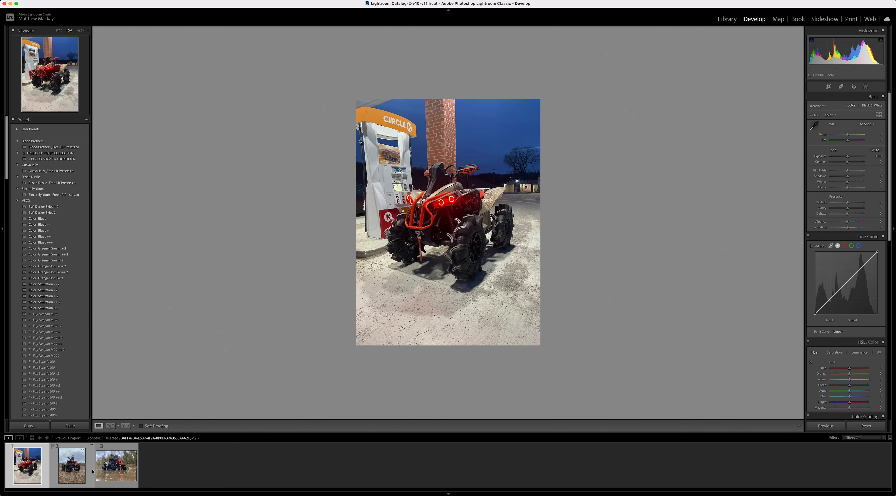
pyautogui.click(82, 471)
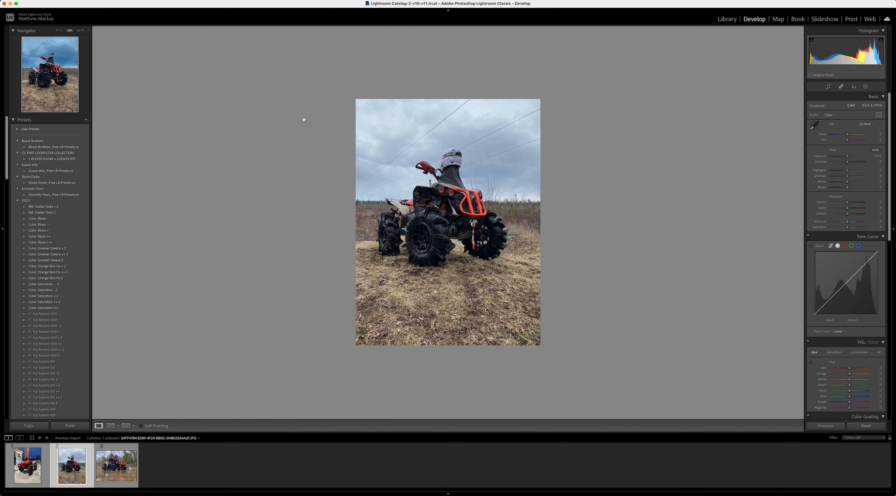
# Compare the field ATV photo in the Library and Develop modules to check whether the saved retouch is loaded.
pyautogui.press('g')
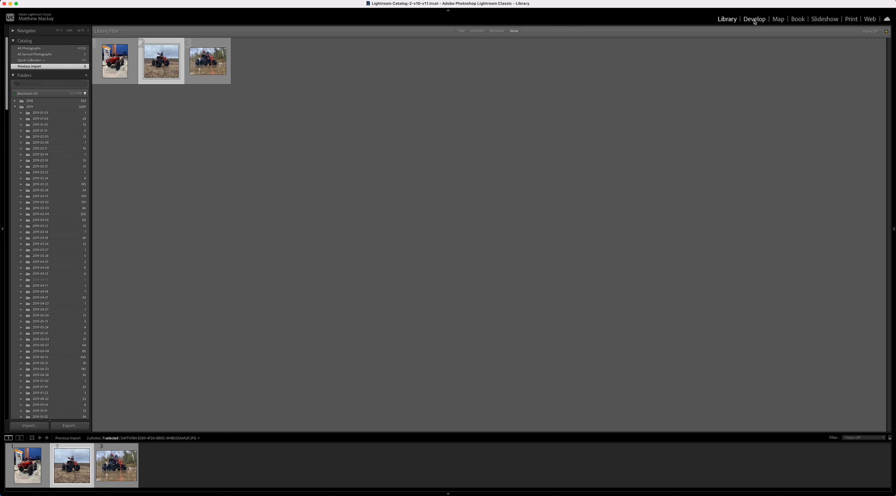
pyautogui.press('Right')
pyautogui.press('Left')
pyautogui.click(764, 22)
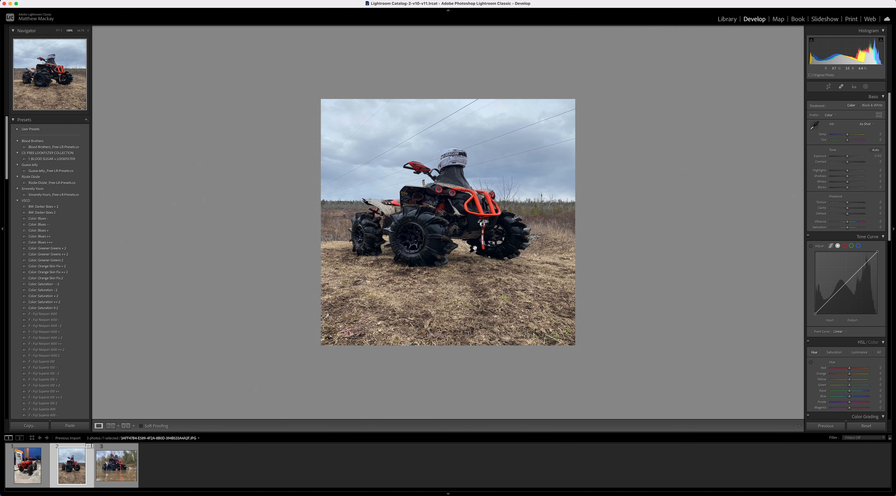
pyautogui.press('g')
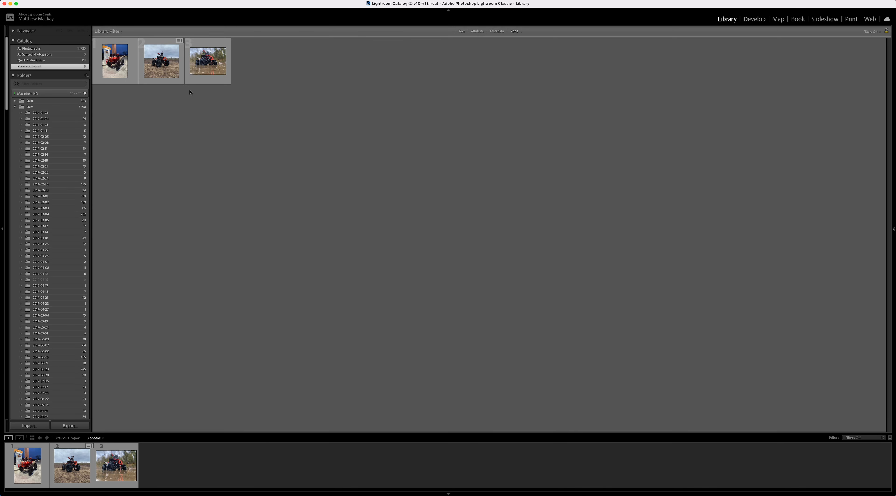
pyautogui.press('e')
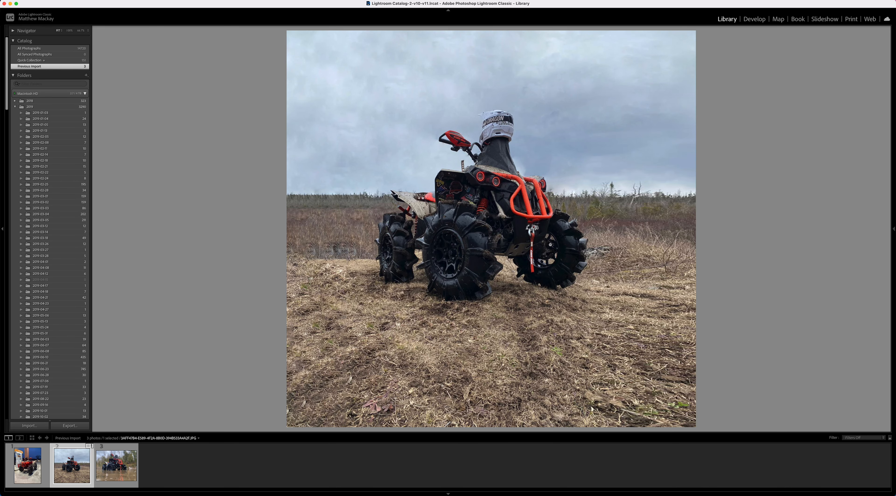
pyautogui.click(754, 19)
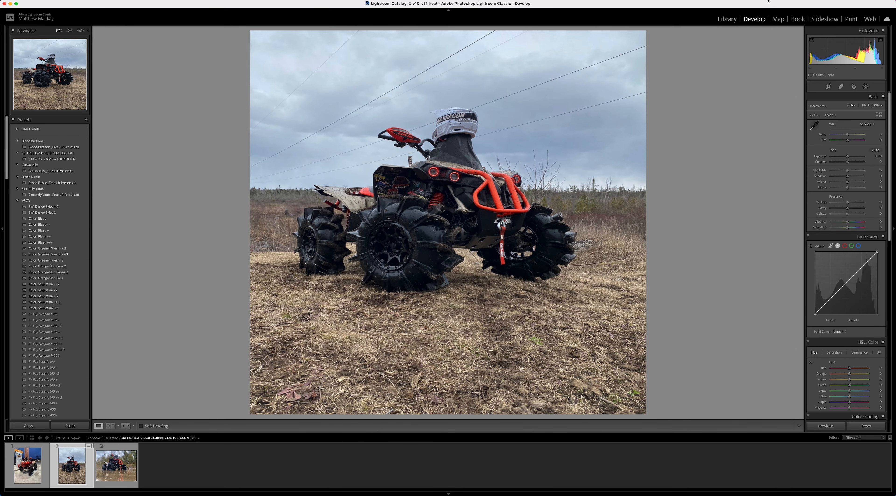
pyautogui.click(727, 19)
pyautogui.click(752, 20)
# Quit Lightroom Classic and relaunch it to reload the retouched photo.
pyautogui.press('super+q')
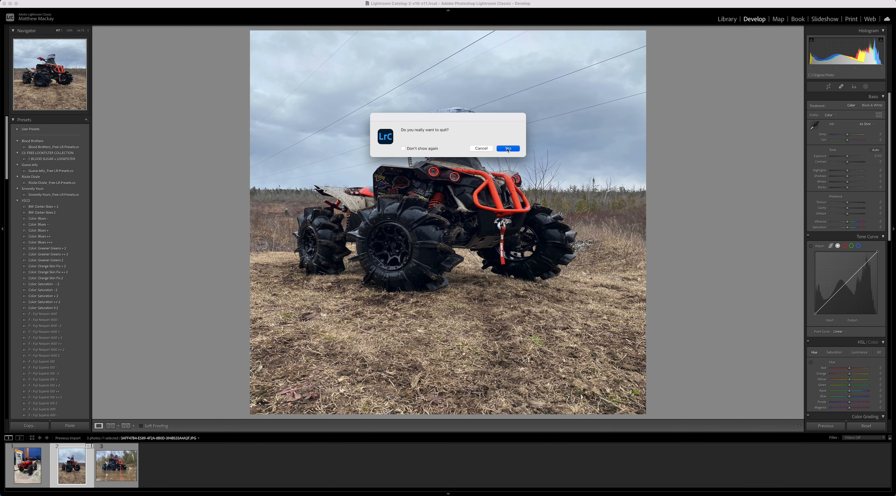
pyautogui.click(508, 149)
pyautogui.click(478, 174)
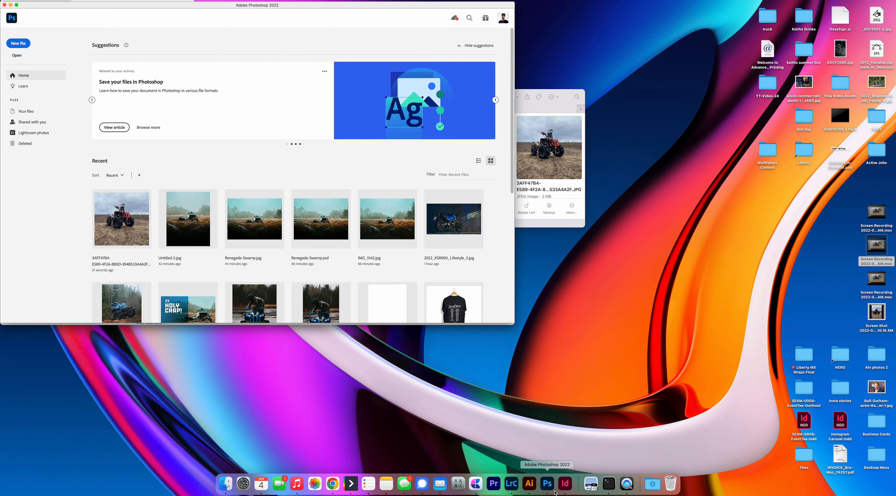
pyautogui.click(513, 484)
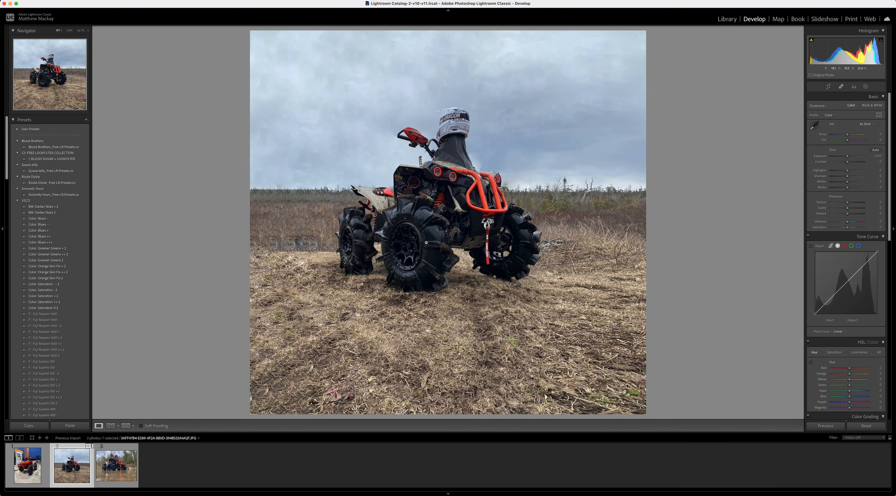
# Apply the BLOOD SUGAR x LOOKFILTER preset to the ATV photo and compare it side by side with the unedited version.
pyautogui.click(433, 242)
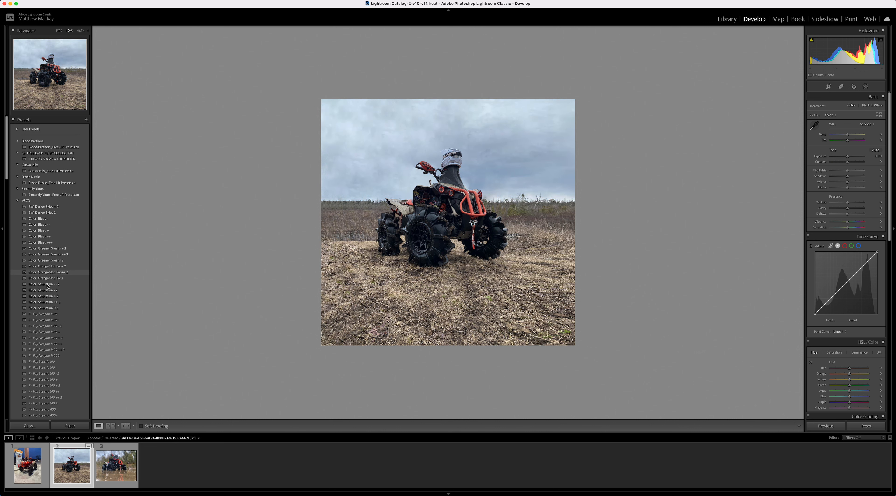
pyautogui.click(72, 160)
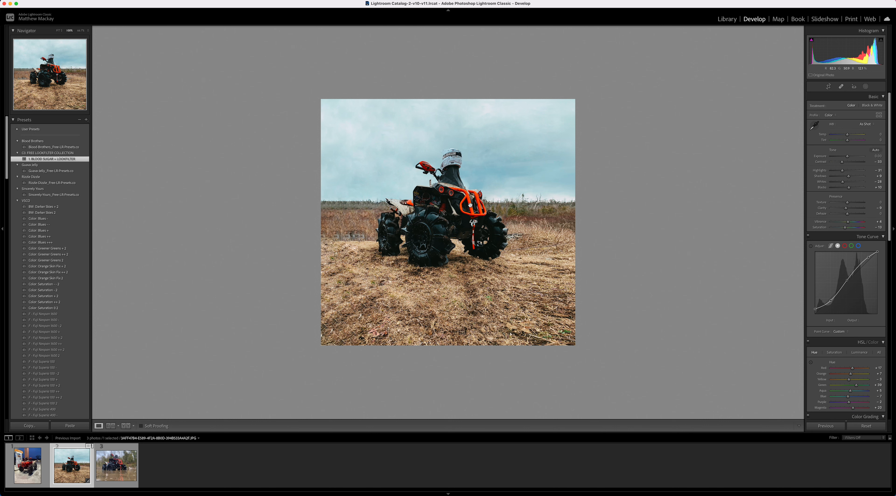
pyautogui.press('y')
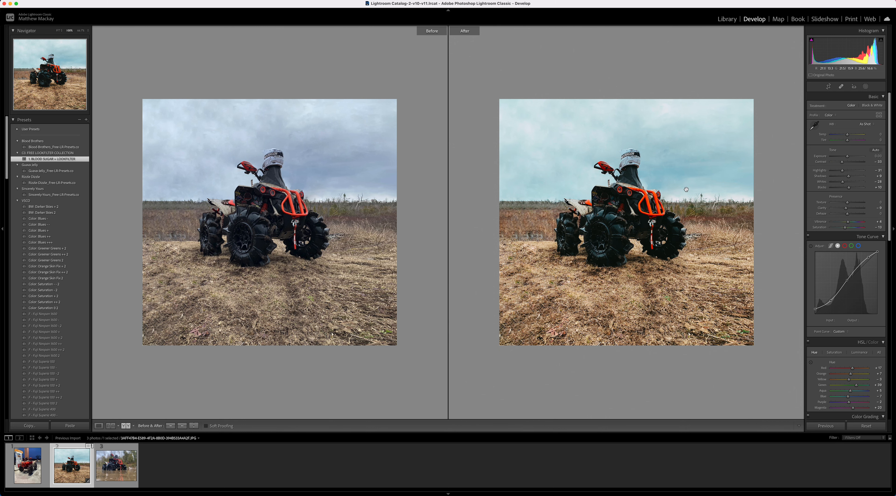
pyautogui.press('y')
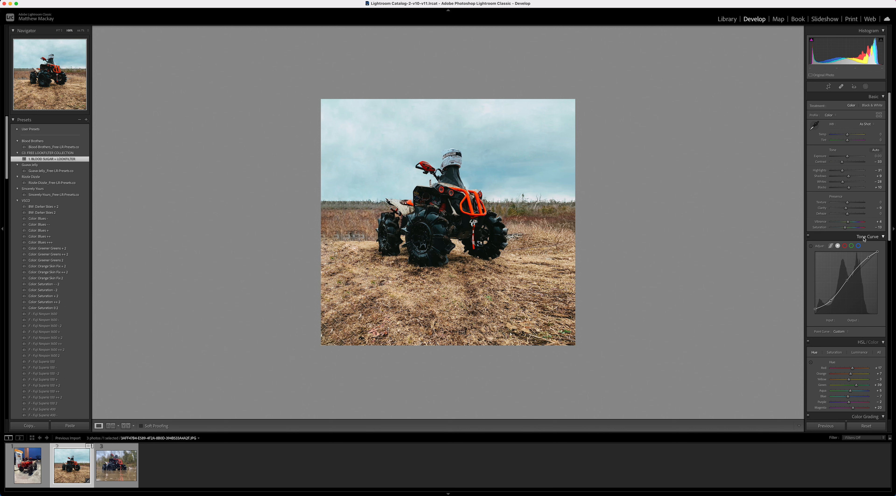
# Set Clarity to +15, Dehaze to -9, Shadows to +28 and Tint to -6, undoing the trial temperature change.
pyautogui.moveTo(846, 208)
pyautogui.mouseDown()
pyautogui.moveTo(856, 215)
pyautogui.moveTo(848, 215)
pyautogui.mouseUp()
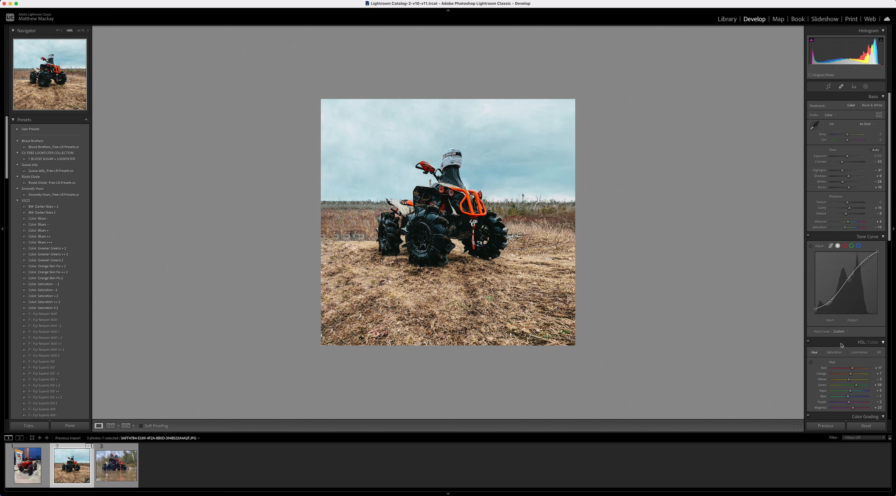
pyautogui.moveTo(849, 176); pyautogui.dragTo(852, 177)
pyautogui.moveTo(848, 134); pyautogui.dragTo(844, 141)
pyautogui.press('super+z')
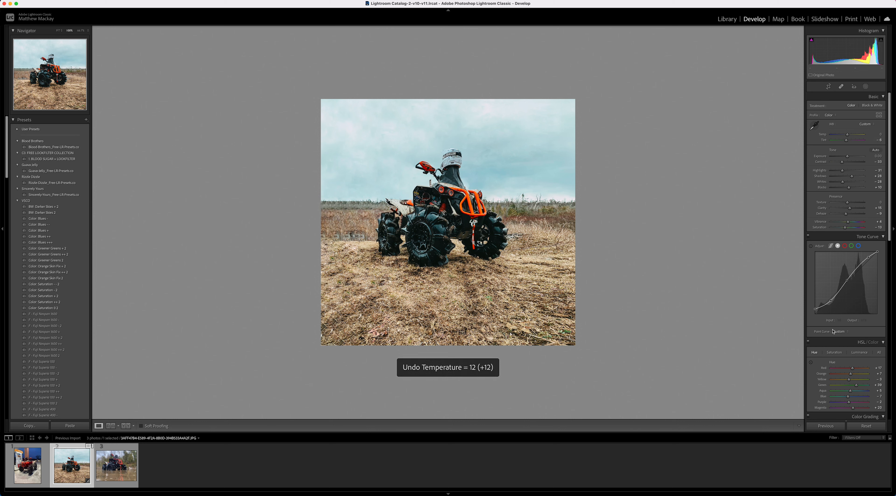
# Add a post-crop vignette with Amount -16, Midpoint 23 and Feather 78.
pyautogui.scroll(-10, 843, 360)
pyautogui.moveTo(842, 355); pyautogui.dragTo(841, 355)
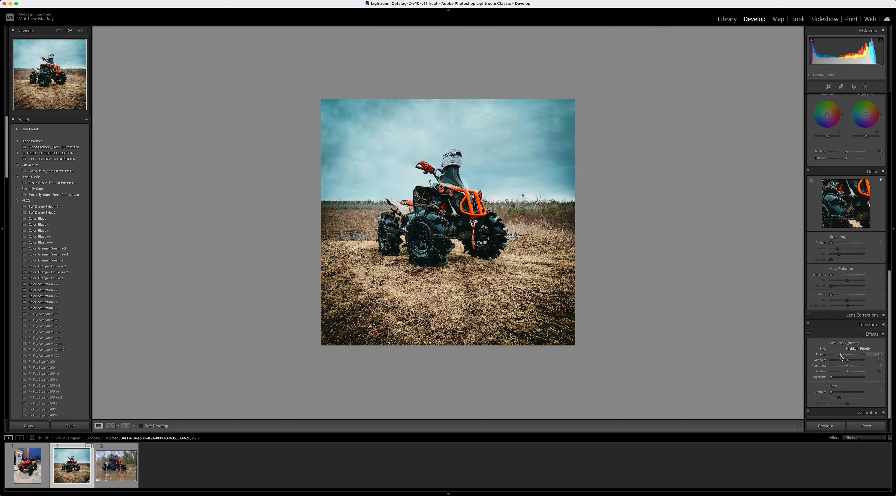
pyautogui.click(838, 360)
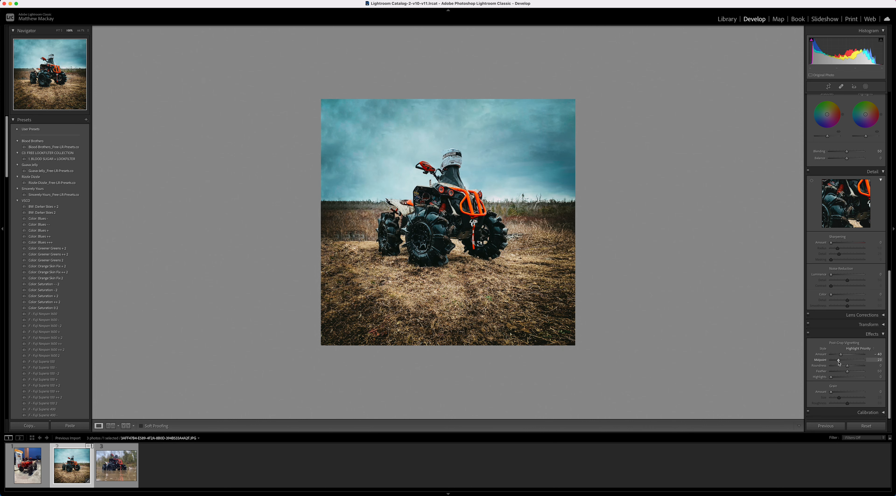
pyautogui.click(857, 372)
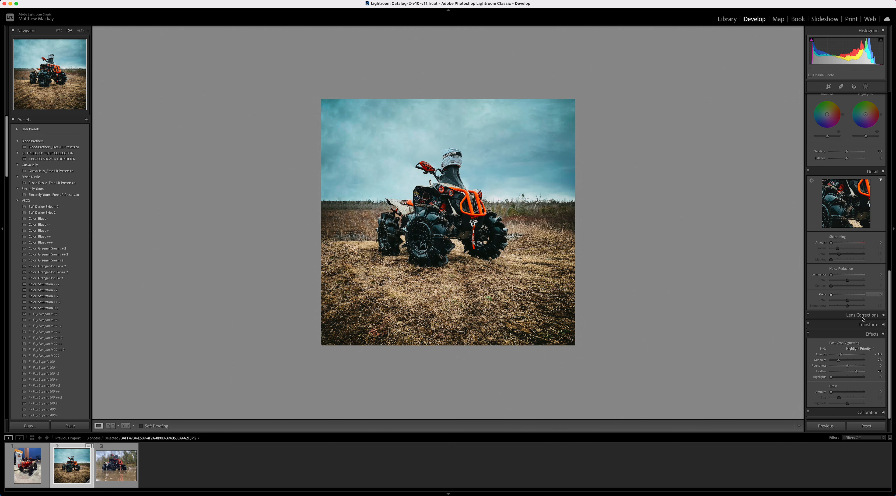
pyautogui.click(846, 354)
pyautogui.moveTo(846, 355)
pyautogui.mouseDown()
pyautogui.moveTo(835, 357)
pyautogui.moveTo(844, 357)
pyautogui.mouseUp()
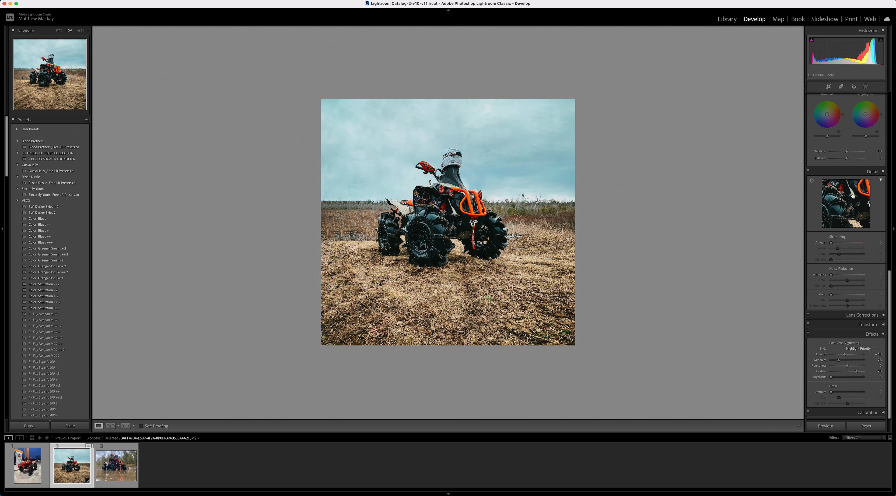
# Add a linear gradient mask rising from the photo's lower edge to the wheels and lower its Exposure to about -3.5.
pyautogui.click(866, 87)
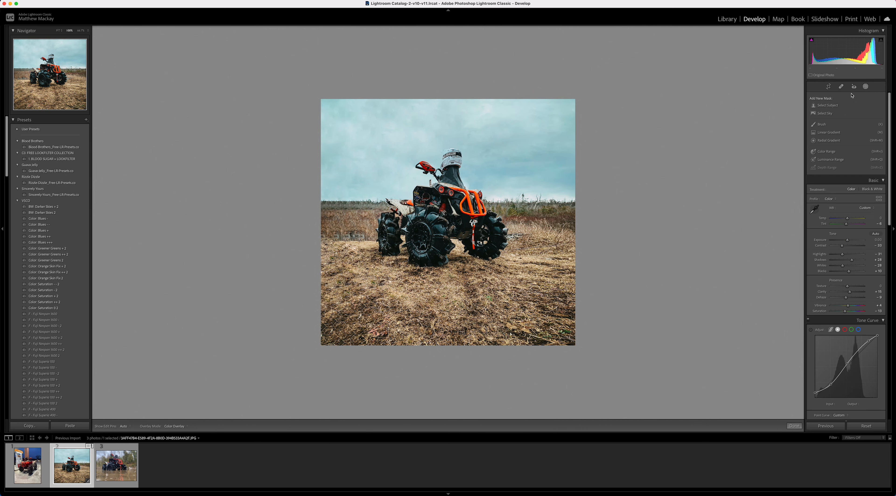
pyautogui.click(830, 134)
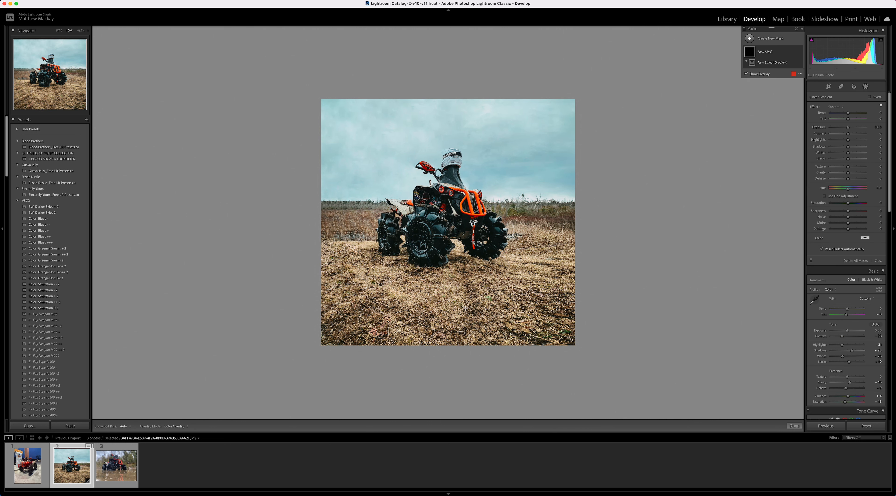
pyautogui.moveTo(446, 349); pyautogui.dragTo(446, 241)
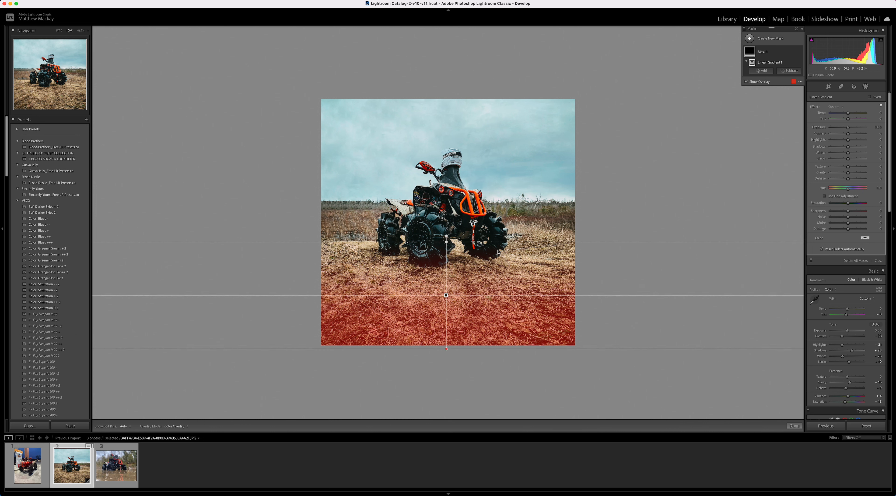
pyautogui.moveTo(840, 129); pyautogui.dragTo(833, 129)
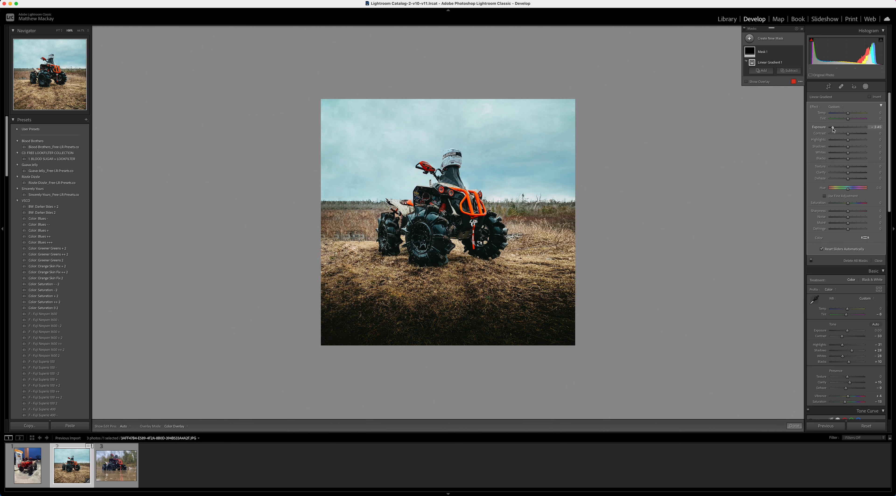
# Move the ground gradient up to the base of the wheels, tighten its transition, and leave masking.
pyautogui.moveTo(449, 295); pyautogui.dragTo(446, 267)
pyautogui.moveTo(446, 214); pyautogui.dragTo(447, 241)
pyautogui.moveTo(446, 281); pyautogui.dragTo(445, 266)
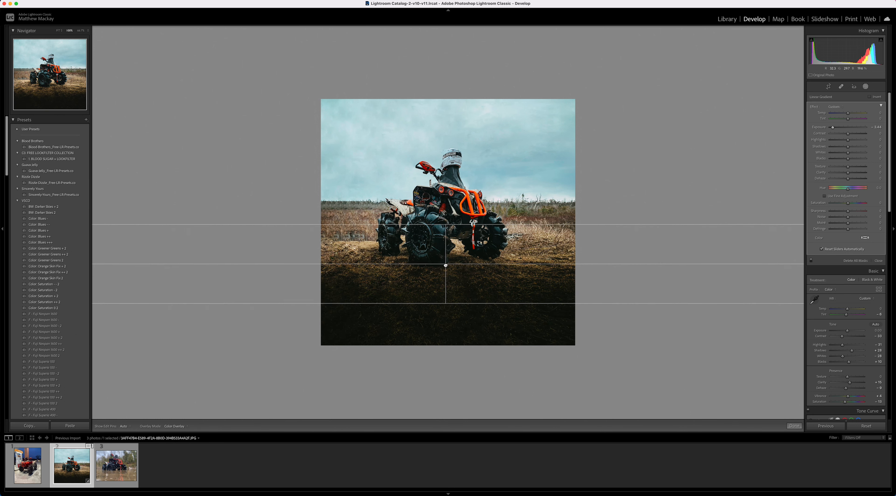
pyautogui.click(523, 254)
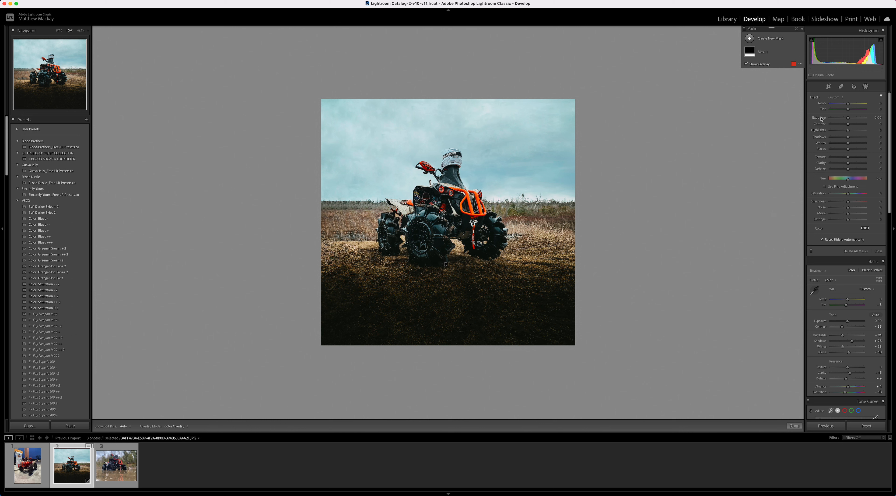
pyautogui.click(445, 265)
pyautogui.moveTo(445, 225); pyautogui.dragTo(444, 241)
pyautogui.moveTo(445, 272); pyautogui.dragTo(445, 262)
pyautogui.press('Delete')
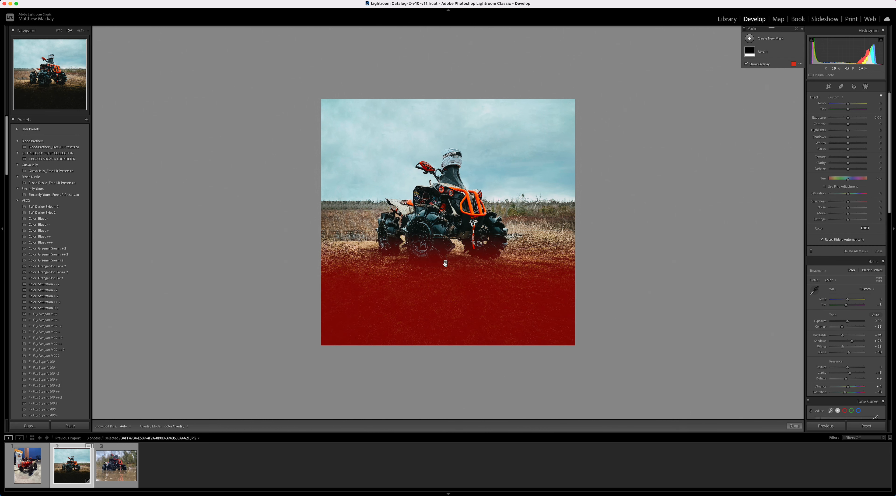
pyautogui.press('Escape')
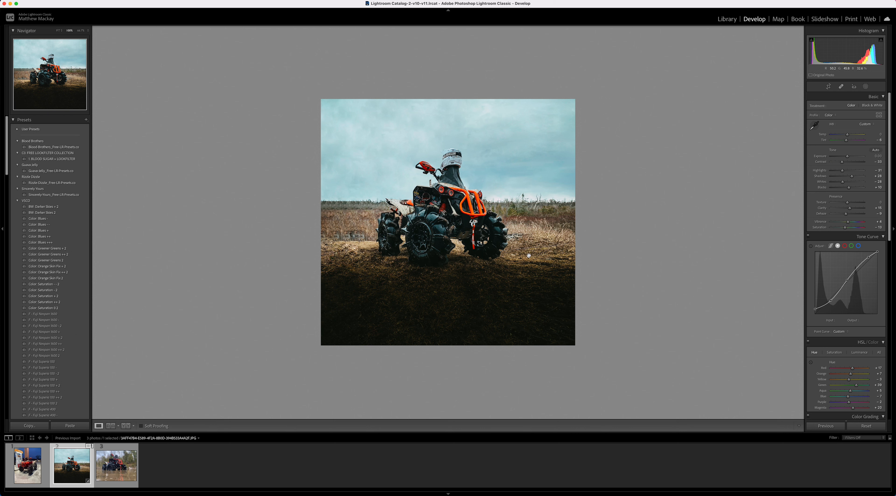
# Set Clarity to -7 and strengthen the post-crop vignette to Amount -60 with Highlights at 88.
pyautogui.moveTo(849, 209); pyautogui.dragTo(865, 210)
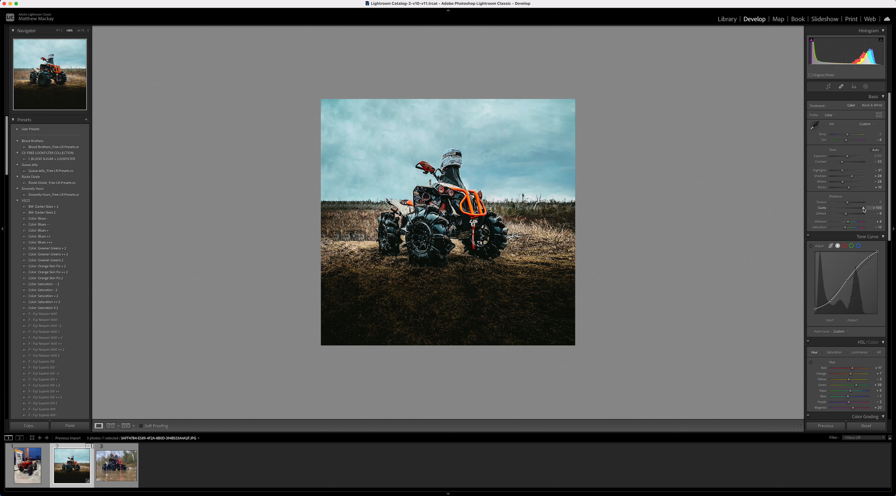
pyautogui.moveTo(864, 210); pyautogui.dragTo(845, 211)
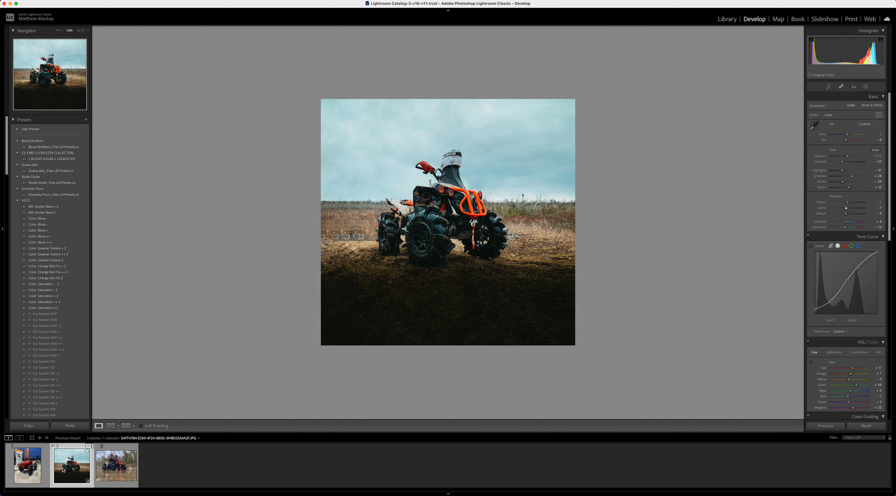
pyautogui.scroll(-1, 849, 228)
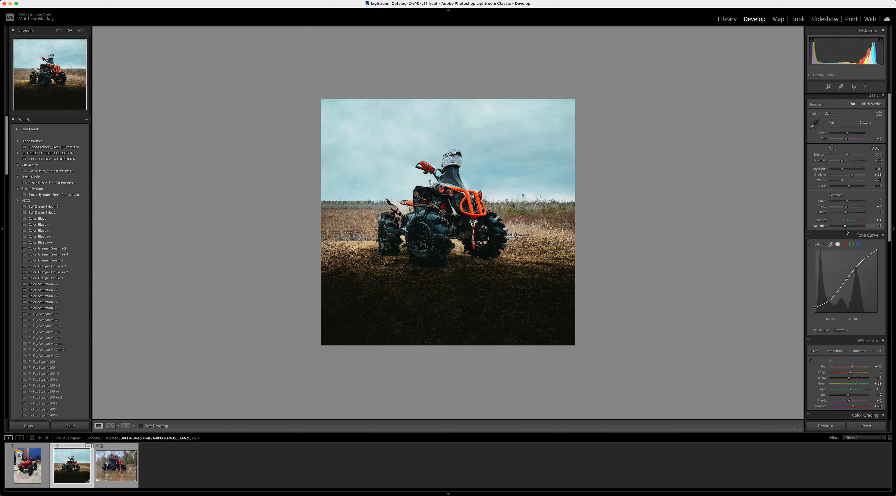
pyautogui.scroll(-15, 849, 229)
pyautogui.moveTo(839, 374); pyautogui.dragTo(860, 395)
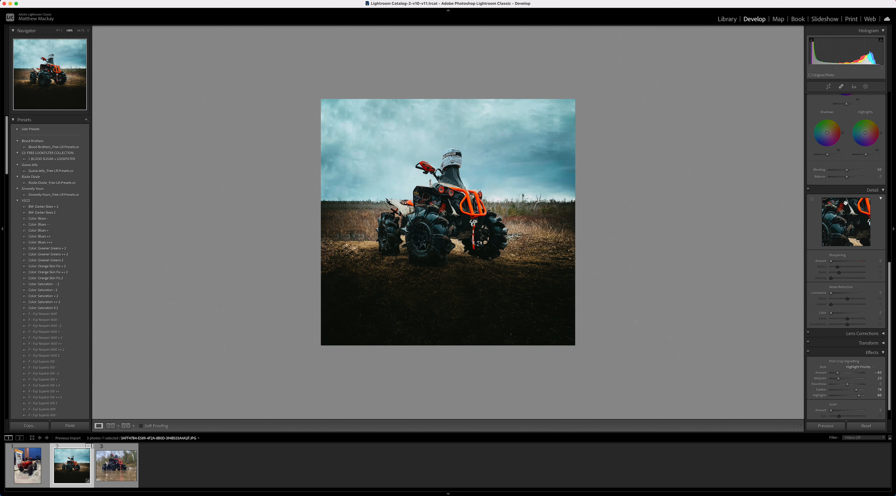
# Warm the photo's colour temperature to +17 and export it with the previous export settings.
pyautogui.scroll(15, 846, 181)
pyautogui.moveTo(849, 135); pyautogui.dragTo(851, 136)
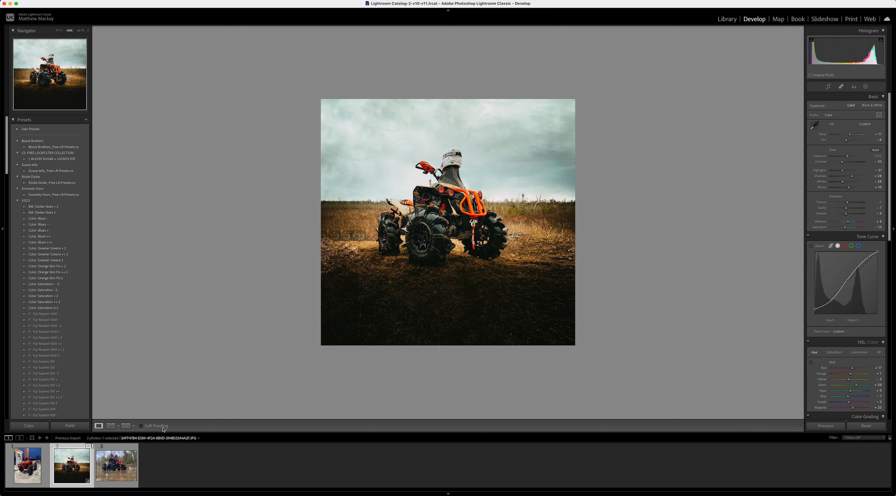
pyautogui.rightClick(72, 463)
pyautogui.click(155, 447)
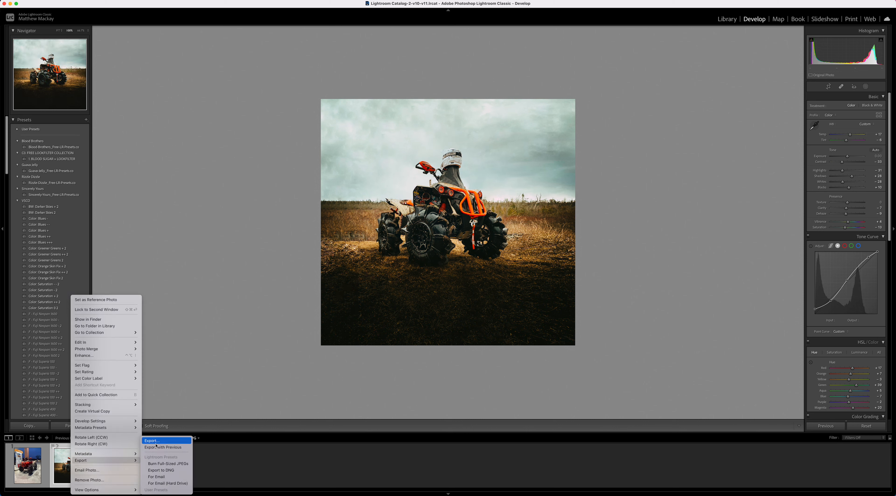
pyautogui.click(368, 292)
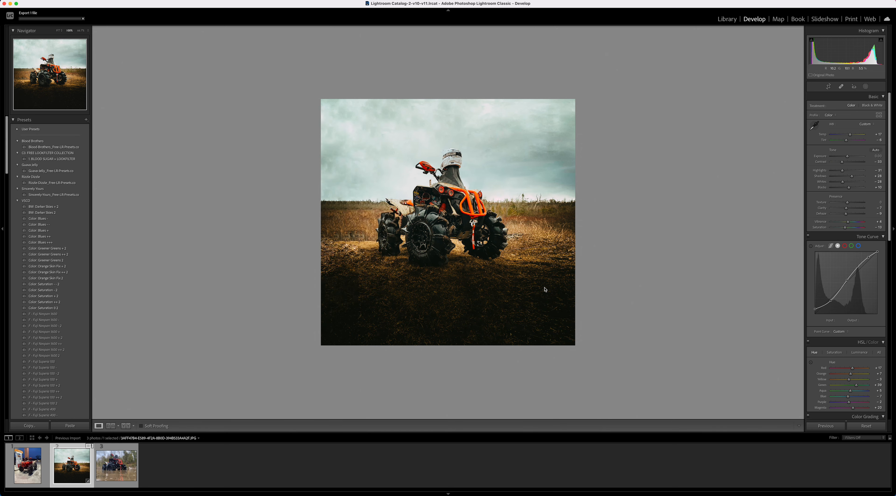
# Switch to Photoshop with the exported JPEG, work full screen, and duplicate the background layer.
pyautogui.press('F11')
pyautogui.doubleClick(840, 211)
pyautogui.press('f')
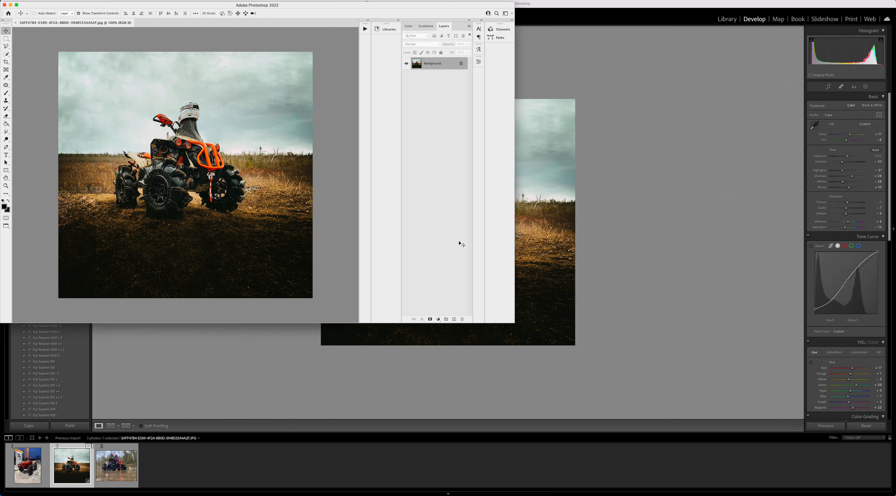
pyautogui.press('z')
pyautogui.click(466, 263)
pyautogui.hotkey('ctrl', 'j')
# Patch a tall strip of the dark ground in front of the ATV's rear wheel with grass from beside it.
pyautogui.press('j')
pyautogui.moveTo(231, 353)
pyautogui.mouseDown()
pyautogui.moveTo(285, 363)
pyautogui.moveTo(272, 472)
pyautogui.moveTo(223, 458)
pyautogui.moveTo(215, 433)
pyautogui.mouseUp()
pyautogui.moveTo(250, 392); pyautogui.dragTo(286, 391)
pyautogui.press('super+d')
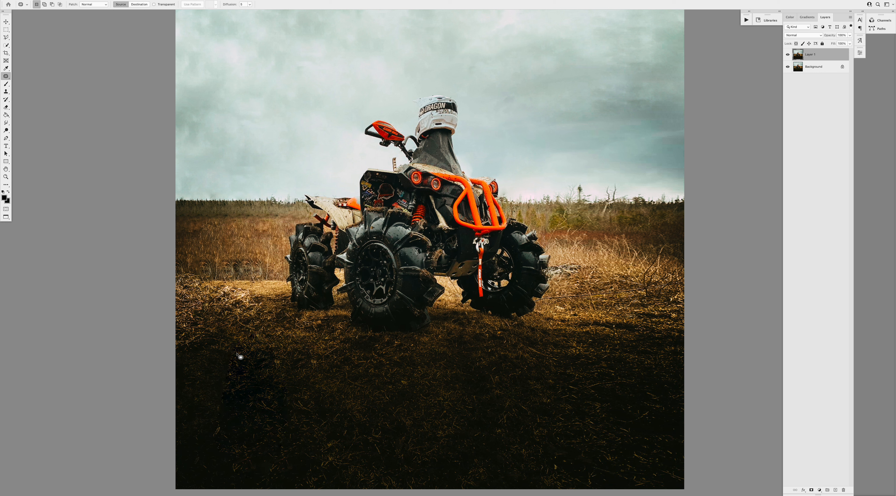
# Fill and re-patch the uneven area in the dark foreground, and clear the selection.
pyautogui.moveTo(236, 349); pyautogui.dragTo(236, 354)
pyautogui.hotkey('shift', 'BackSpace')
pyautogui.press('Return')
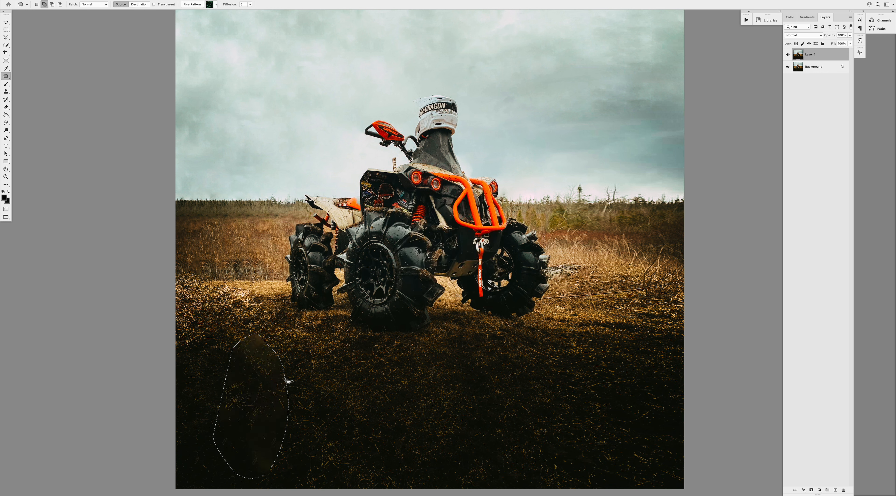
pyautogui.moveTo(249, 349)
pyautogui.mouseDown()
pyautogui.moveTo(233, 339)
pyautogui.moveTo(268, 435)
pyautogui.moveTo(238, 410)
pyautogui.moveTo(230, 362)
pyautogui.mouseUp()
pyautogui.click(326, 379)
# Patch the dark ground along the photo's left edge with grass from farther right, and clear the selection.
pyautogui.moveTo(175, 324)
pyautogui.mouseDown()
pyautogui.moveTo(186, 326)
pyautogui.moveTo(178, 417)
pyautogui.moveTo(174, 411)
pyautogui.mouseUp()
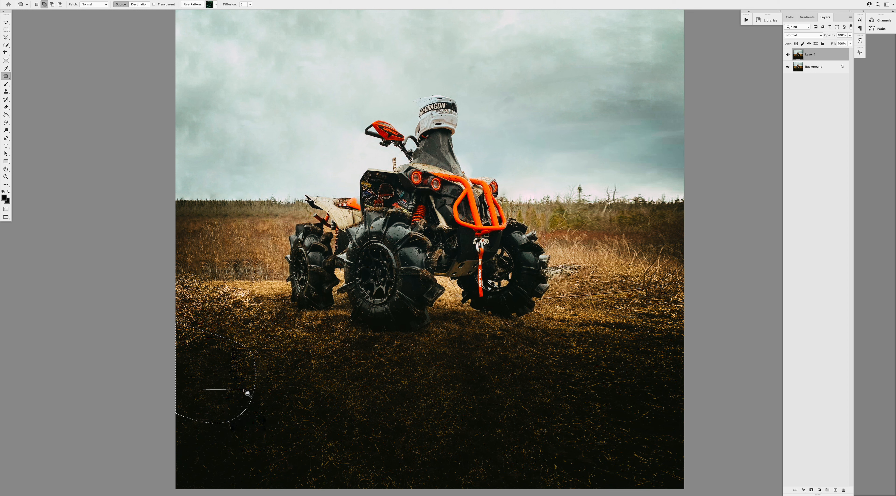
pyautogui.moveTo(207, 370); pyautogui.dragTo(299, 370)
pyautogui.press('super+d')
pyautogui.press('z')
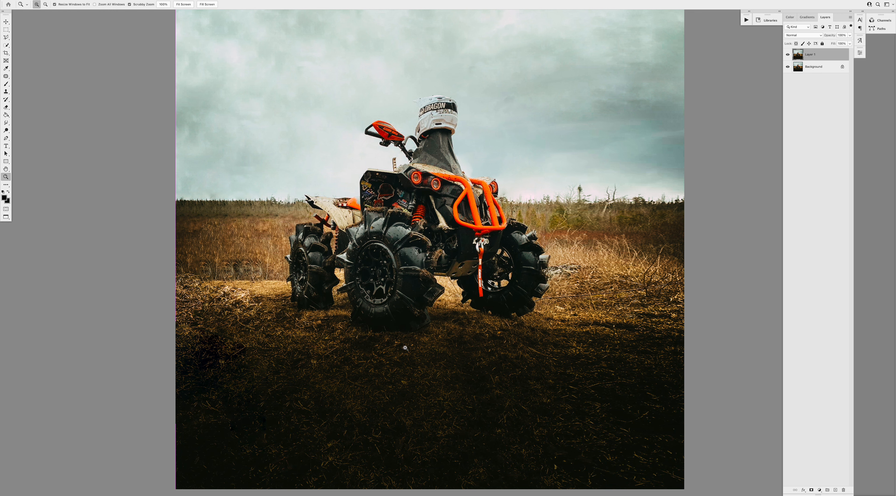
pyautogui.keyDown('alt'); pyautogui.click(405, 347); pyautogui.keyUp('alt')
pyautogui.keyDown('alt'); pyautogui.click(405, 347); pyautogui.keyUp('alt')
pyautogui.keyDown('alt'); pyautogui.click(405, 348); pyautogui.keyUp('alt')
pyautogui.click(451, 323)
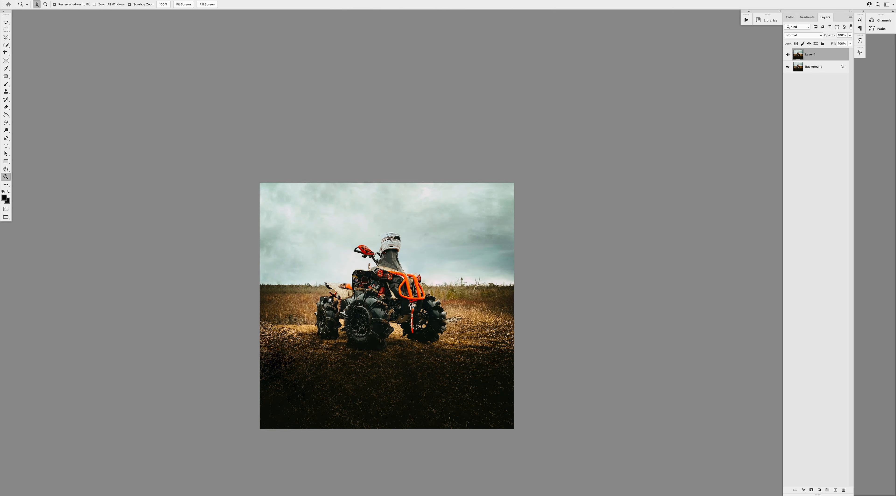
# Patch the uneven spots along the treeline on the horizon behind the ATV's rear end.
pyautogui.click(335, 299)
pyautogui.press('j')
pyautogui.moveTo(250, 275)
pyautogui.mouseDown()
pyautogui.moveTo(227, 270)
pyautogui.moveTo(277, 270)
pyautogui.moveTo(249, 277)
pyautogui.moveTo(654, 273)
pyautogui.mouseUp()
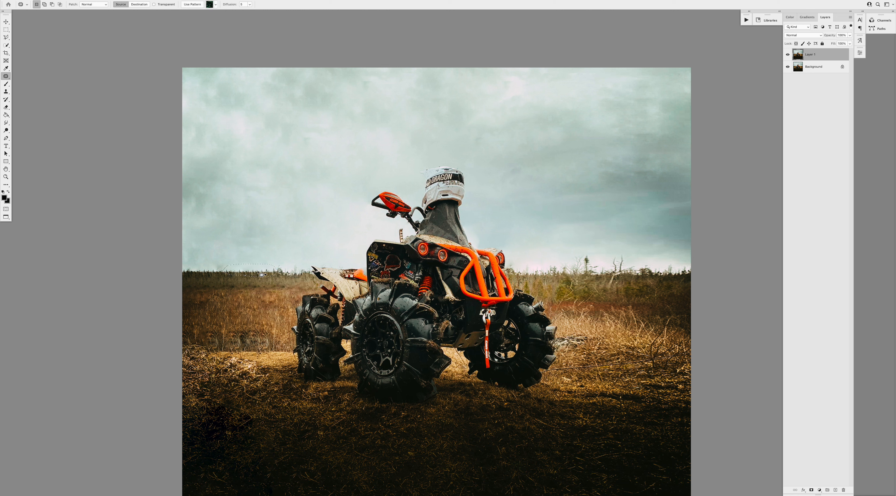
pyautogui.hotkey('ctrl', 'd')
pyautogui.moveTo(273, 282)
pyautogui.mouseDown()
pyautogui.moveTo(251, 265)
pyautogui.moveTo(270, 280)
pyautogui.moveTo(286, 275)
pyautogui.mouseUp()
pyautogui.moveTo(222, 269)
pyautogui.mouseDown()
pyautogui.moveTo(246, 269)
pyautogui.moveTo(245, 278)
pyautogui.moveTo(208, 268)
pyautogui.mouseUp()
pyautogui.hotkey('ctrl', 'd')
pyautogui.moveTo(201, 274); pyautogui.dragTo(279, 275)
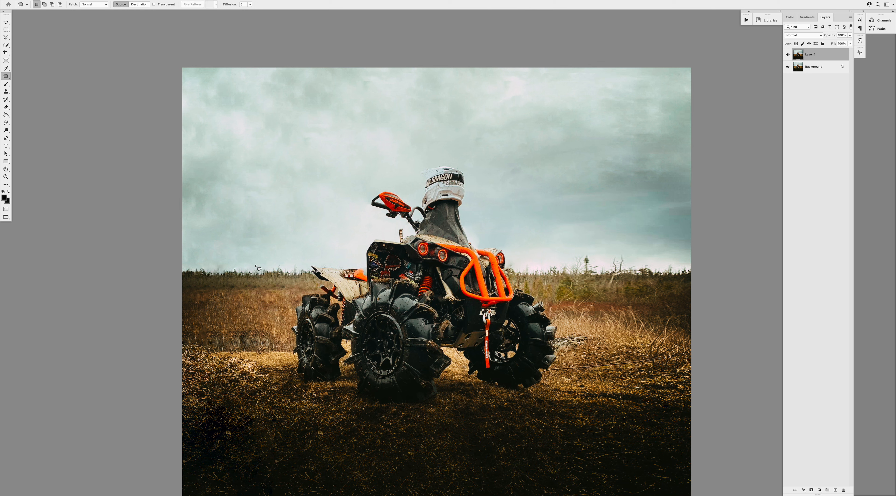
# Duplicate the retouched layer and select the ATV with Select Subject.
pyautogui.press('z')
pyautogui.click(428, 274)
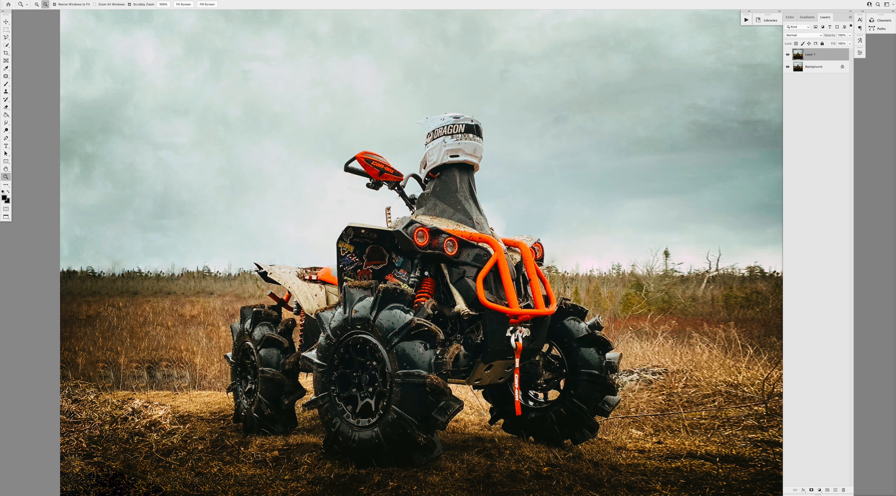
pyautogui.keyDown('alt'); pyautogui.click(452, 274); pyautogui.keyUp('alt')
pyautogui.keyDown('alt'); pyautogui.click(453, 274); pyautogui.keyUp('alt')
pyautogui.keyDown('alt'); pyautogui.click(453, 274); pyautogui.keyUp('alt')
pyautogui.moveTo(461, 303); pyautogui.dragTo(460, 292)
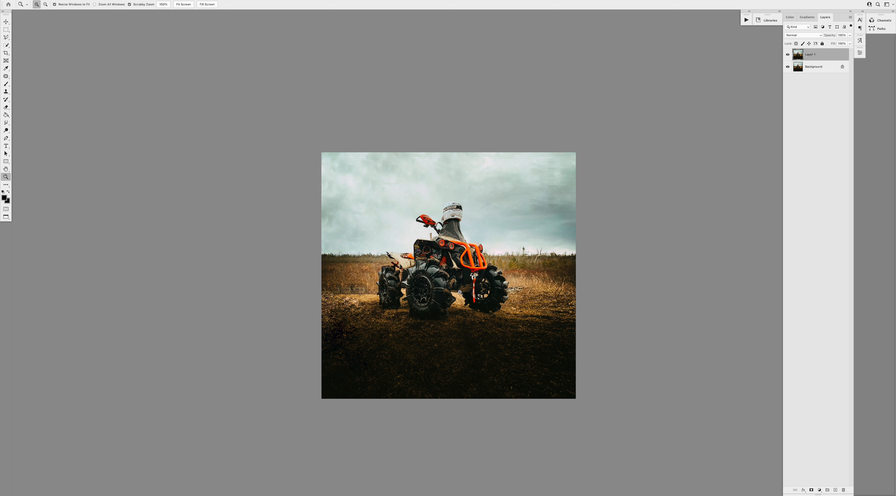
pyautogui.hotkey('ctrl', 'j')
pyautogui.press('w')
pyautogui.click(171, 5)
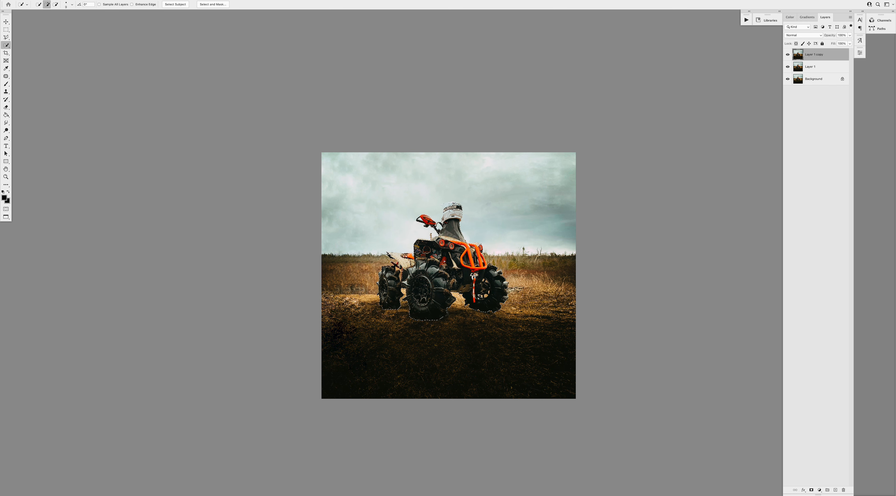
# Refine the ATV selection around the rear wheel with Quick Selection and turn it into a mask on the duplicated layer.
pyautogui.press('z')
pyautogui.click(444, 261)
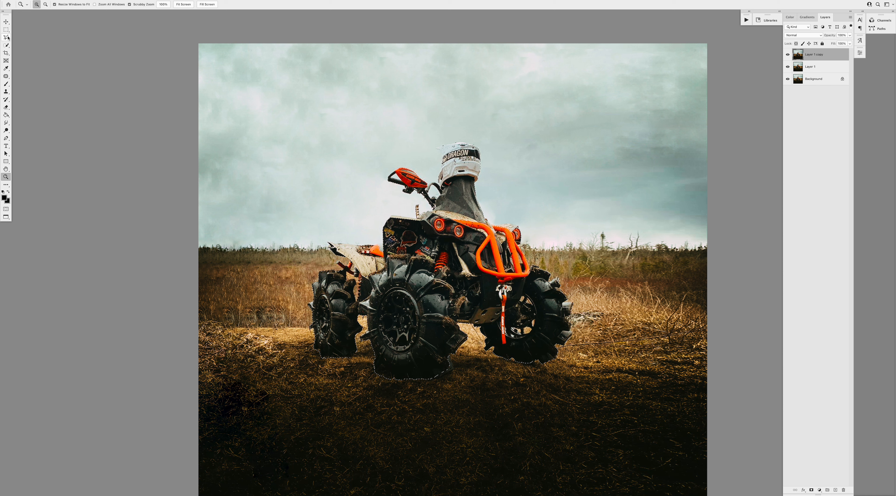
pyautogui.click(6, 45)
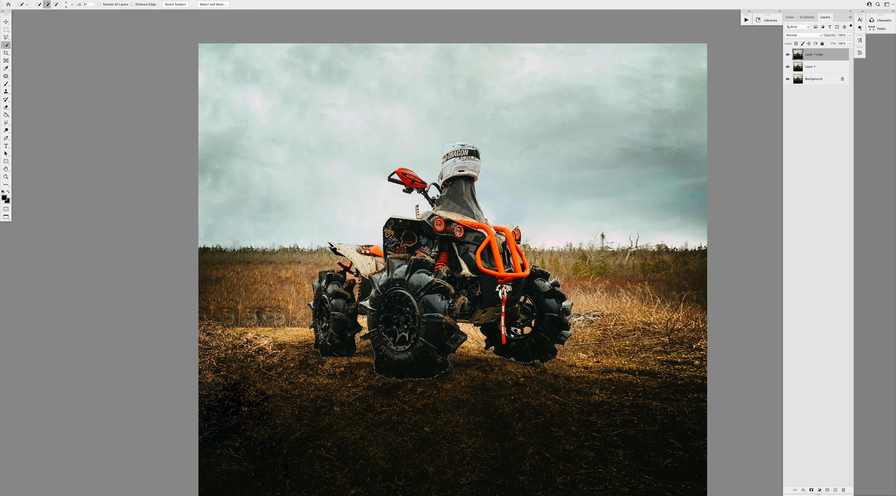
pyautogui.press('alt')
pyautogui.press('alt')
pyautogui.click(314, 286)
pyautogui.press('alt')
pyautogui.press('alt')
pyautogui.press('alt')
pyautogui.click(811, 489)
pyautogui.click(798, 56)
# Try shifting the masked ATV layer and the full photo layer beneath it, and undo each move.
pyautogui.hotkey('alt', 'space')
pyautogui.keyDown('alt'); pyautogui.click(500, 280); pyautogui.keyUp('alt')
pyautogui.press('v')
pyautogui.moveTo(490, 279); pyautogui.dragTo(489, 317)
pyautogui.hotkey('ctrl', 'z')
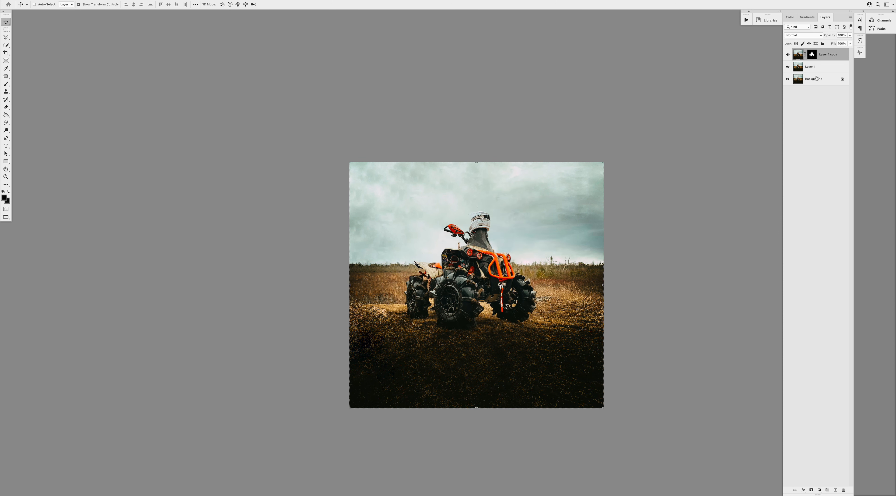
pyautogui.click(818, 68)
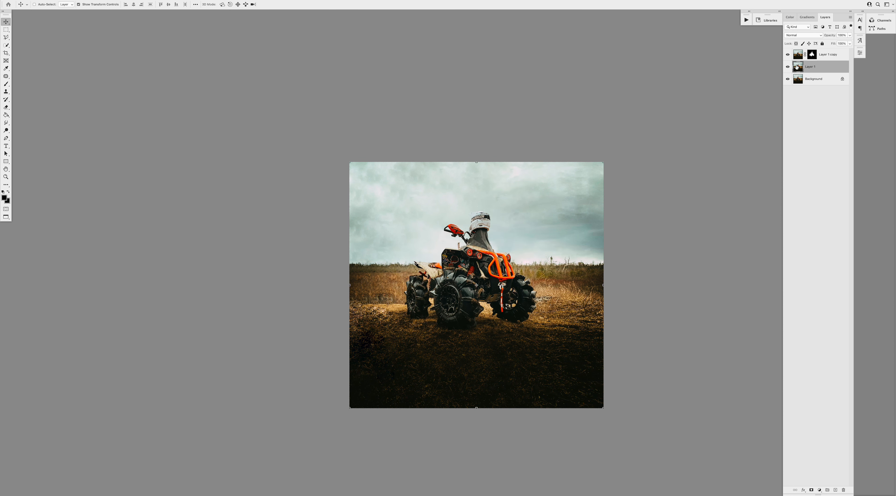
pyautogui.moveTo(442, 240); pyautogui.dragTo(537, 230)
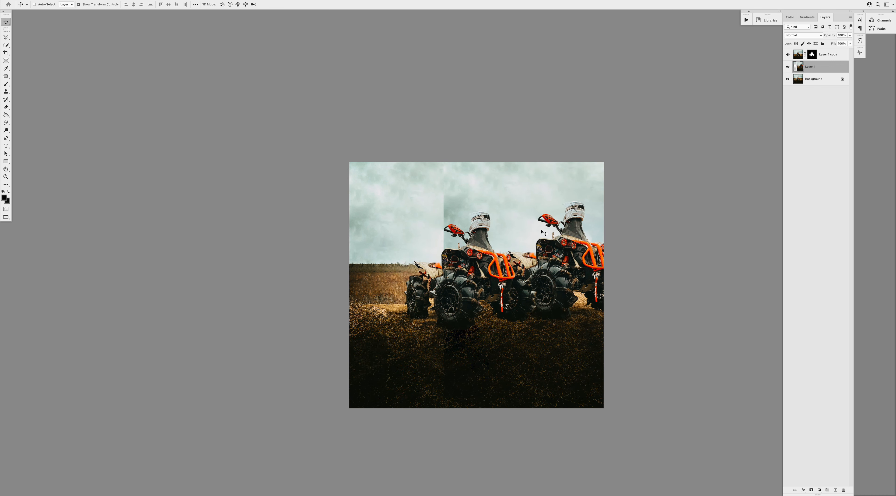
pyautogui.hotkey('ctrl', 'z')
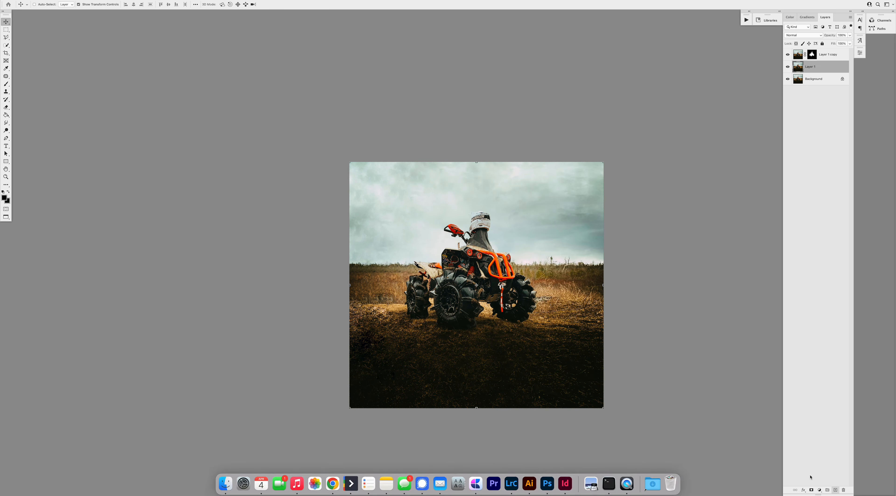
# Add a new layer between the ATV cutout and Layer 1 and brush a large soft light haze behind the ATV.
pyautogui.click(836, 489)
pyautogui.press('b')
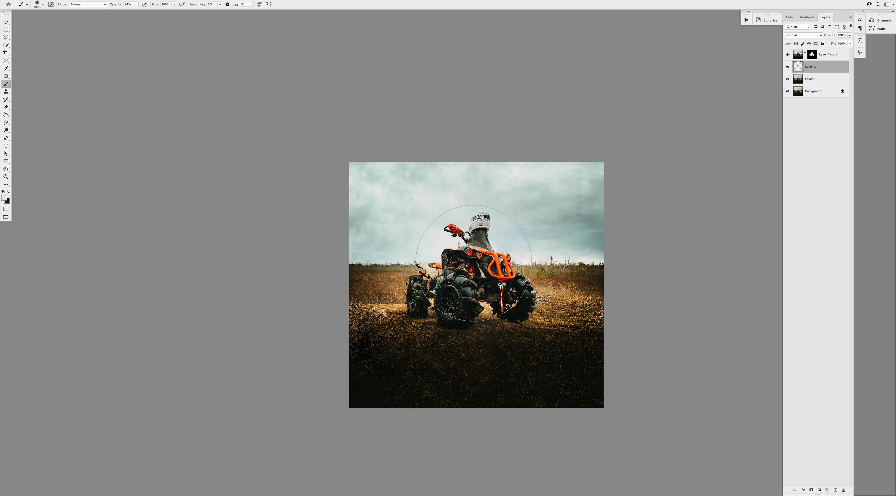
pyautogui.click(474, 263)
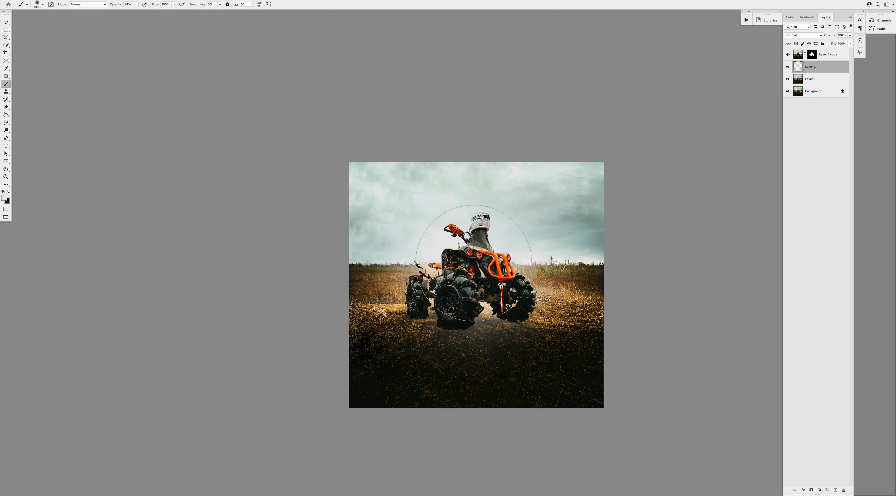
# Try repositioning the haze layer behind the ATV and undo the move.
pyautogui.press('z')
pyautogui.moveTo(490, 272); pyautogui.dragTo(470, 312)
pyautogui.press('v')
pyautogui.moveTo(427, 267); pyautogui.dragTo(449, 254)
pyautogui.hotkey('ctrl', 'z')
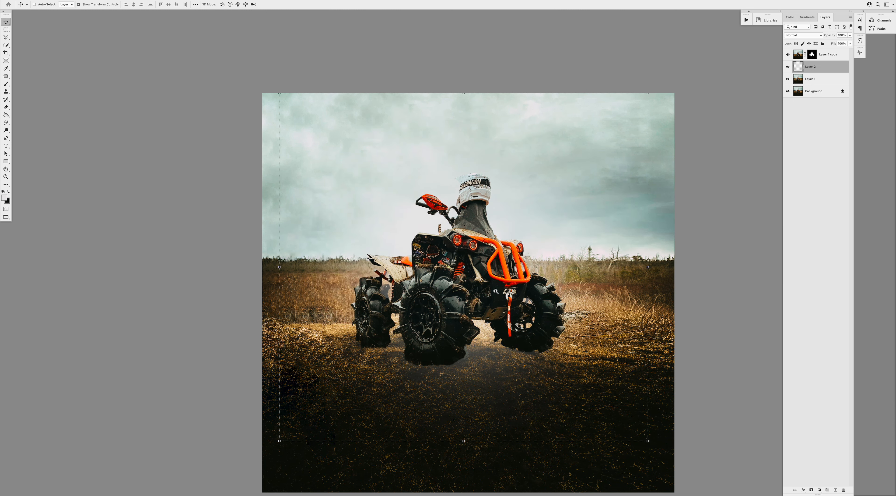
# Stretch the haze layer horizontally with Free Transform so it spreads along the horizon, and apply the transform.
pyautogui.press('z')
pyautogui.moveTo(495, 291); pyautogui.dragTo(465, 291)
pyautogui.hotkey('ctrl', 't')
pyautogui.moveTo(593, 278); pyautogui.dragTo(695, 260)
pyautogui.press('Return')
pyautogui.press('z')
pyautogui.moveTo(421, 294); pyautogui.dragTo(431, 287)
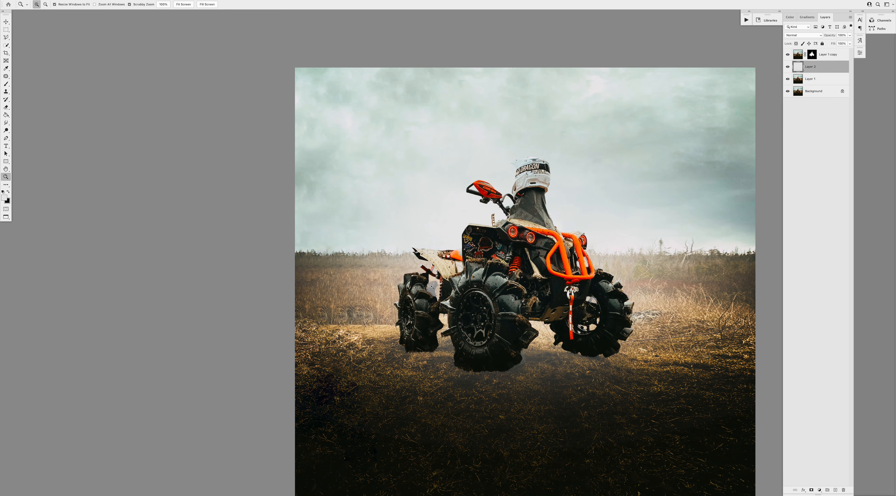
# Set the haze layer's opacity to 40%.
pyautogui.keyDown('alt'); pyautogui.click(530, 252); pyautogui.keyUp('alt')
pyautogui.press('v')
pyautogui.press('4')
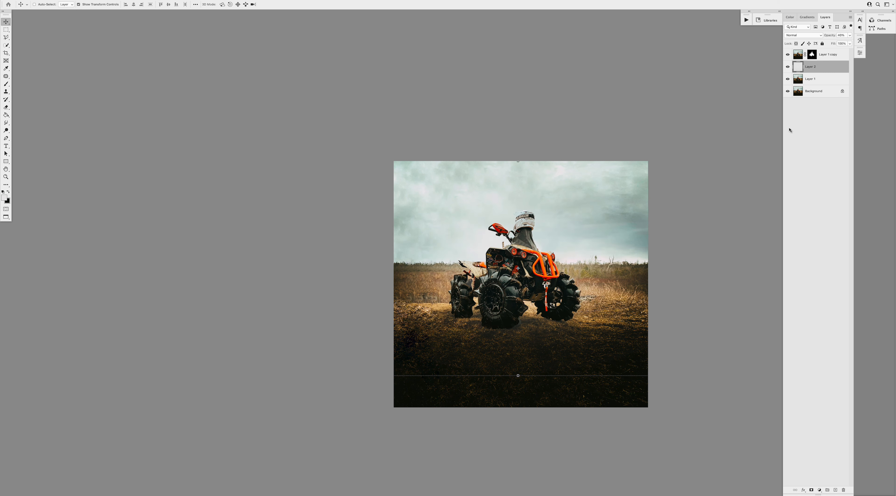
pyautogui.press('z')
pyautogui.click(574, 250)
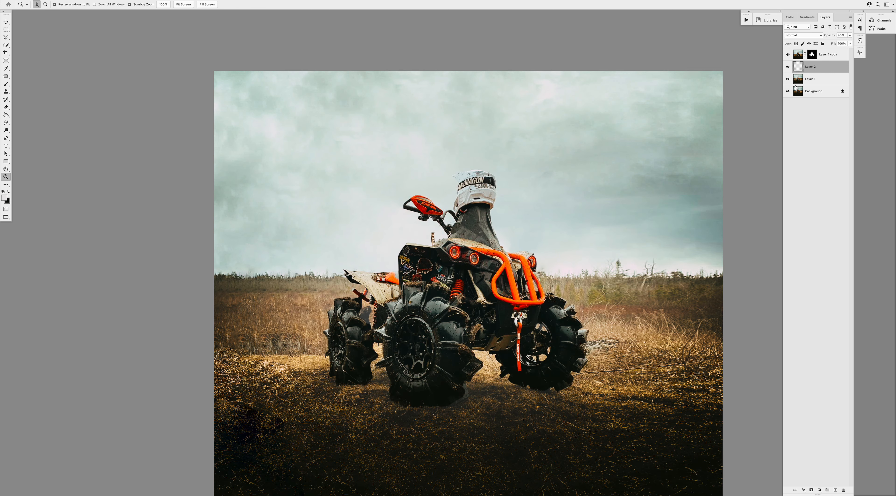
# Add a mask to the haze layer and paint black over the foreground, raising the brush opacity to 100%.
pyautogui.click(811, 489)
pyautogui.press('b')
pyautogui.press('z')
pyautogui.click(467, 424)
pyautogui.press('b')
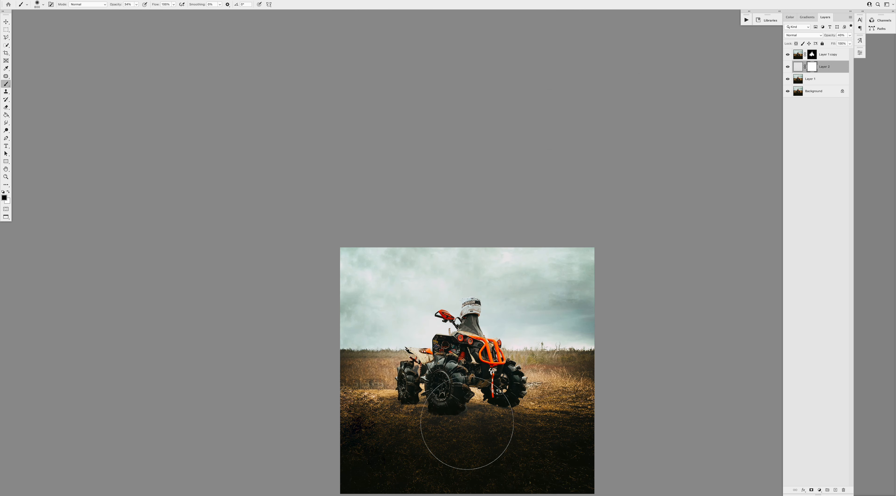
pyautogui.moveTo(493, 437); pyautogui.dragTo(481, 436)
pyautogui.click(136, 5)
pyautogui.moveTo(595, 456)
pyautogui.mouseDown()
pyautogui.moveTo(553, 443)
pyautogui.moveTo(406, 449)
pyautogui.moveTo(469, 433)
pyautogui.moveTo(420, 411)
pyautogui.moveTo(390, 420)
pyautogui.moveTo(626, 433)
pyautogui.mouseUp()
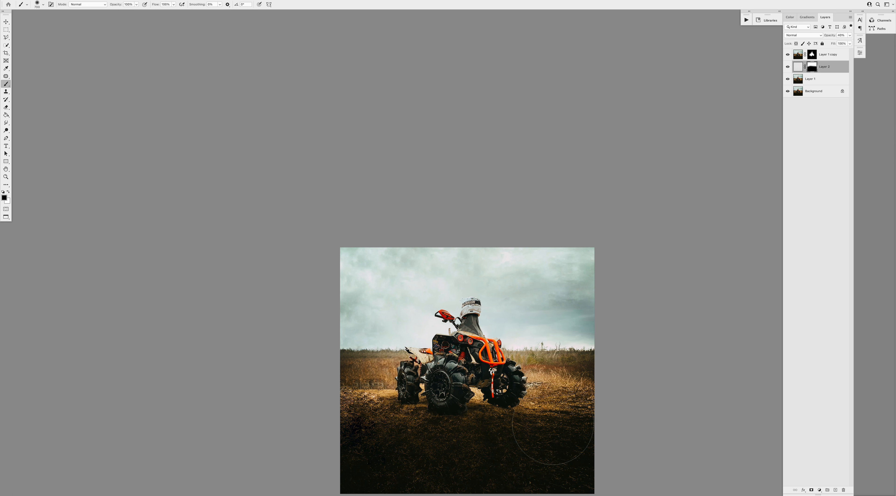
# Compare the photo with and without the haze layer and set that layer's opacity to 100%.
pyautogui.click(788, 66)
pyautogui.click(788, 67)
pyautogui.click(788, 66)
pyautogui.click(787, 66)
pyautogui.press('v')
pyautogui.press('0')
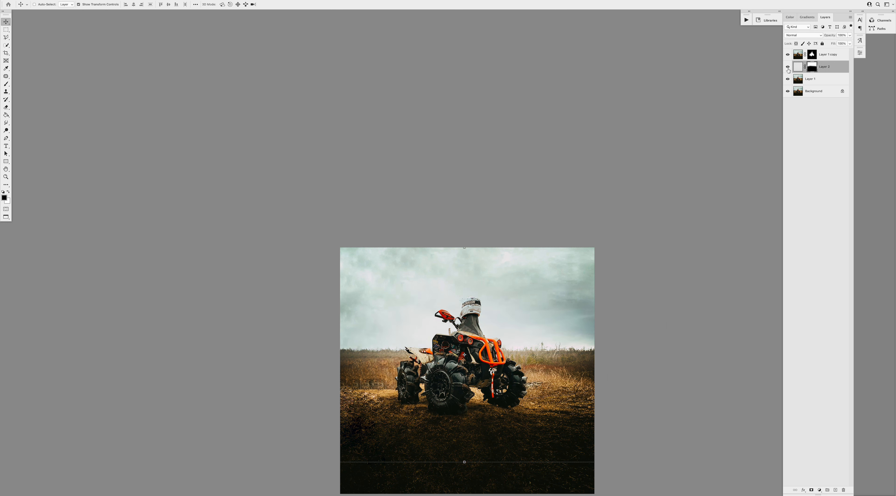
# Examine the haze's effect close up and on the whole photo by hiding and showing its layer.
pyautogui.press('z')
pyautogui.click(510, 351)
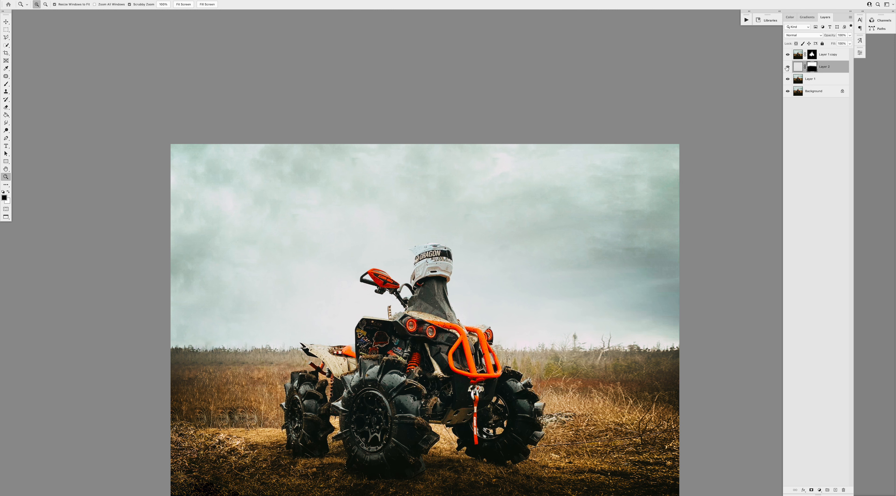
pyautogui.click(788, 67)
pyautogui.click(788, 66)
pyautogui.keyDown('alt'); pyautogui.click(507, 278); pyautogui.keyUp('alt')
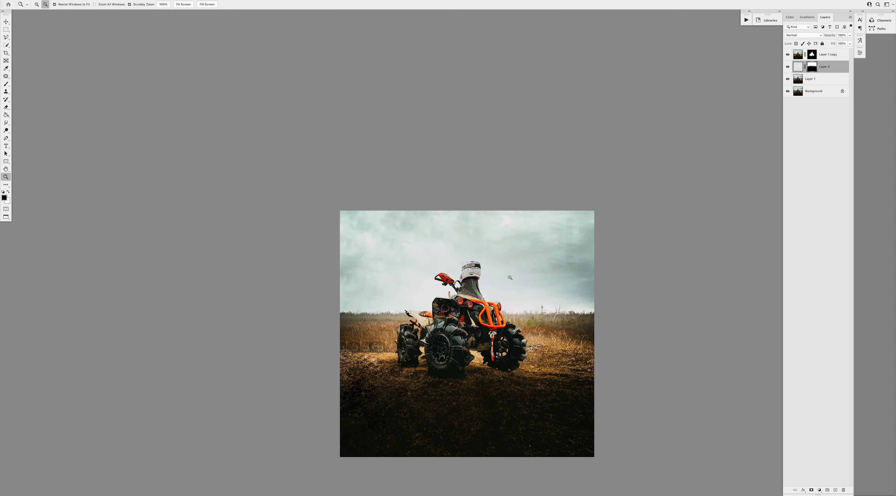
pyautogui.click(788, 67)
pyautogui.click(788, 67)
# Target the haze layer's content and set its opacity to 70%.
pyautogui.click(798, 67)
pyautogui.press('v')
pyautogui.press('7')
pyautogui.press('z')
pyautogui.click(482, 335)
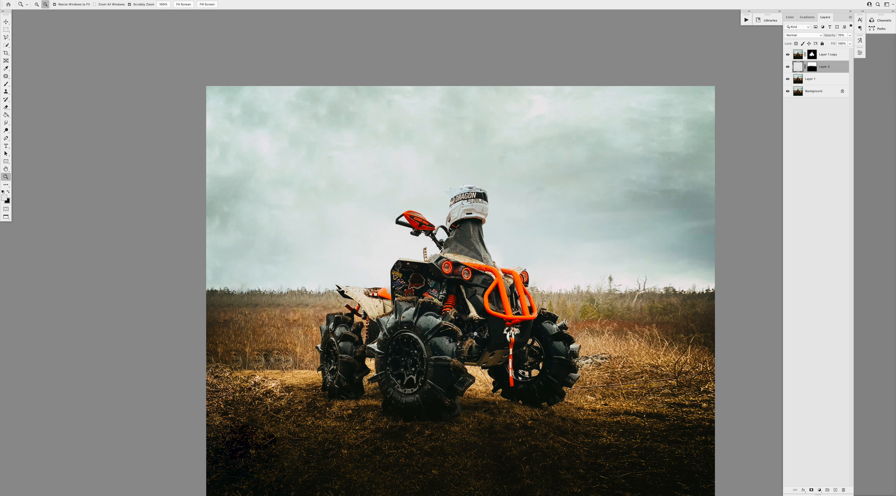
pyautogui.keyDown('alt'); pyautogui.click(475, 333); pyautogui.keyUp('alt')
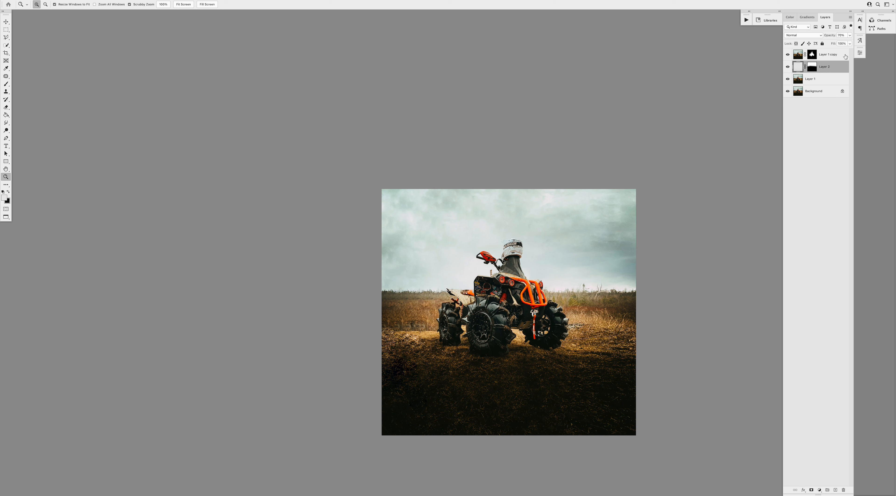
# Add a new layer above the ATV cutout and dab soft white glows around the handlebars, seat and front end with a smaller brush.
pyautogui.click(829, 55)
pyautogui.click(836, 490)
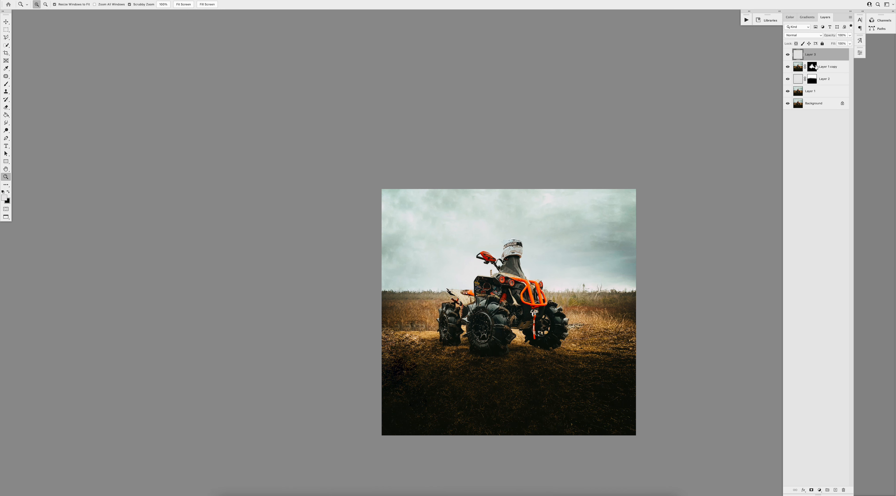
pyautogui.click(458, 353)
pyautogui.press('b')
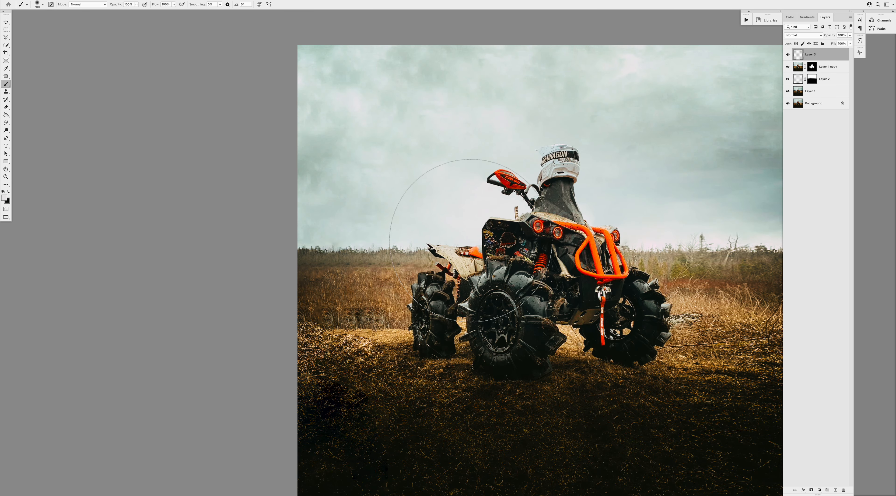
pyautogui.press('[')
pyautogui.press('[')
pyautogui.press('[')
pyautogui.press('[')
pyautogui.click(514, 221)
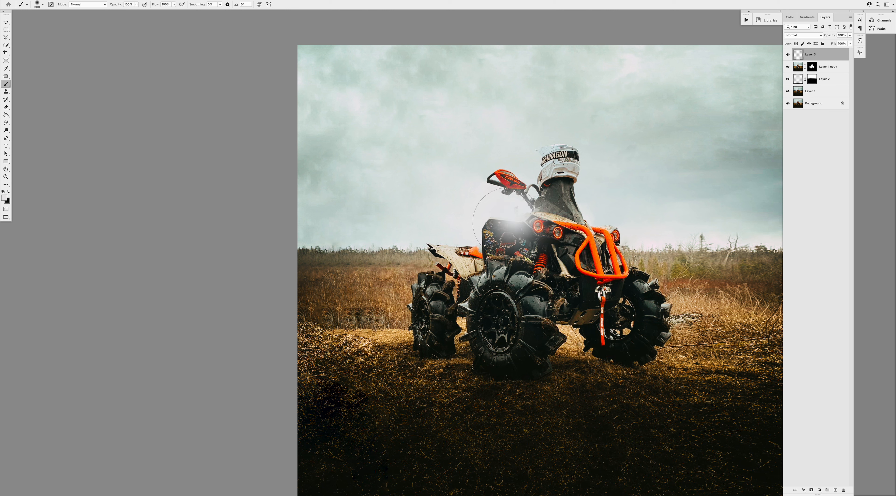
pyautogui.click(468, 253)
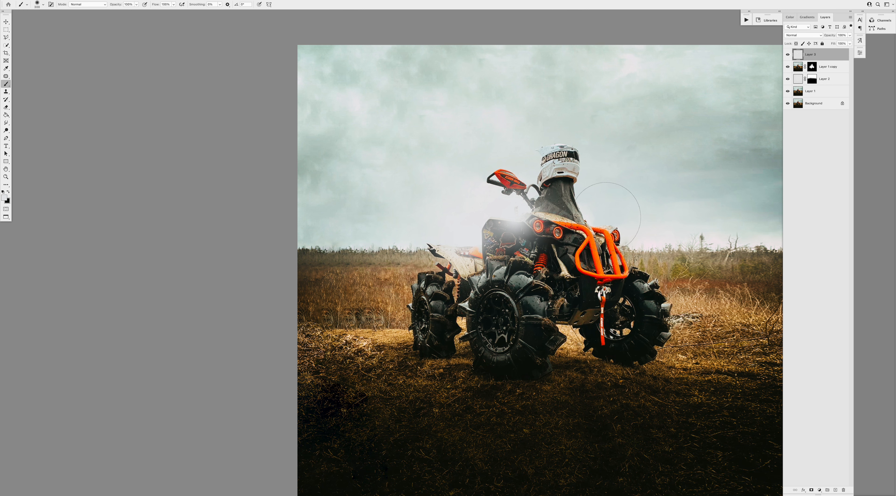
pyautogui.click(594, 224)
# Check the glow on the whole photo and set its layer's opacity to 40%.
pyautogui.press('z')
pyautogui.keyDown('alt'); pyautogui.click(551, 275); pyautogui.keyUp('alt')
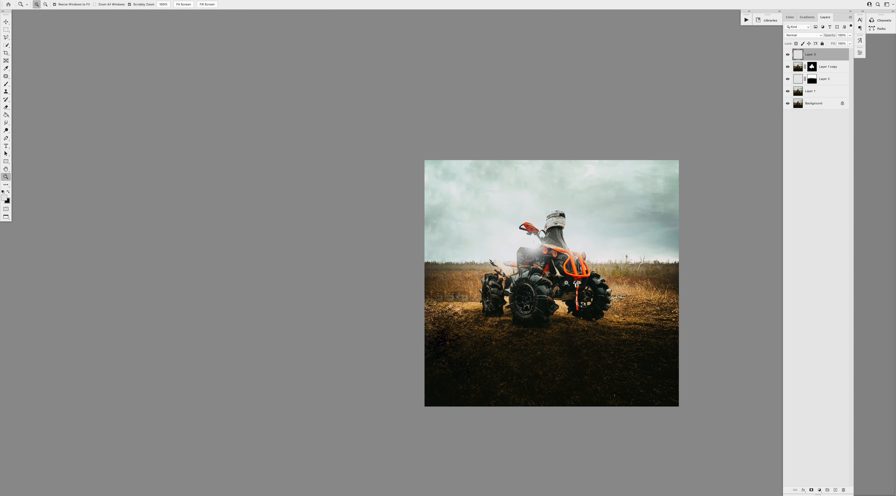
pyautogui.click(566, 283)
pyautogui.press('v')
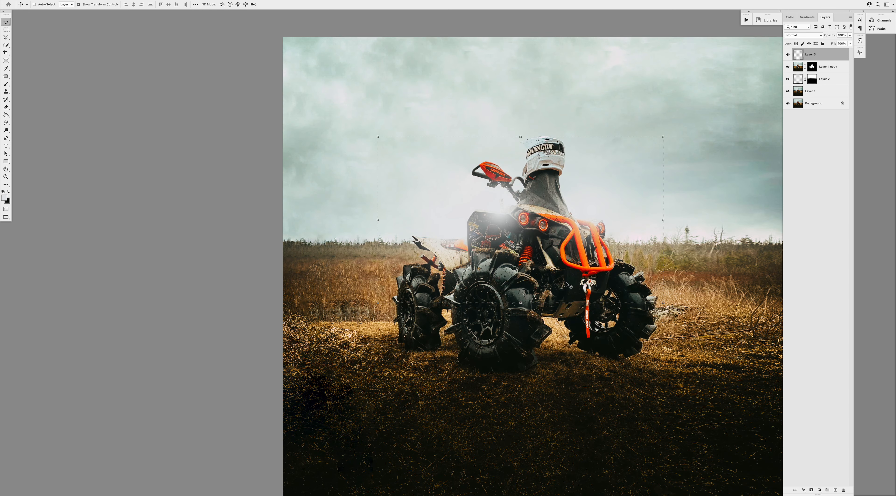
pyautogui.press('5')
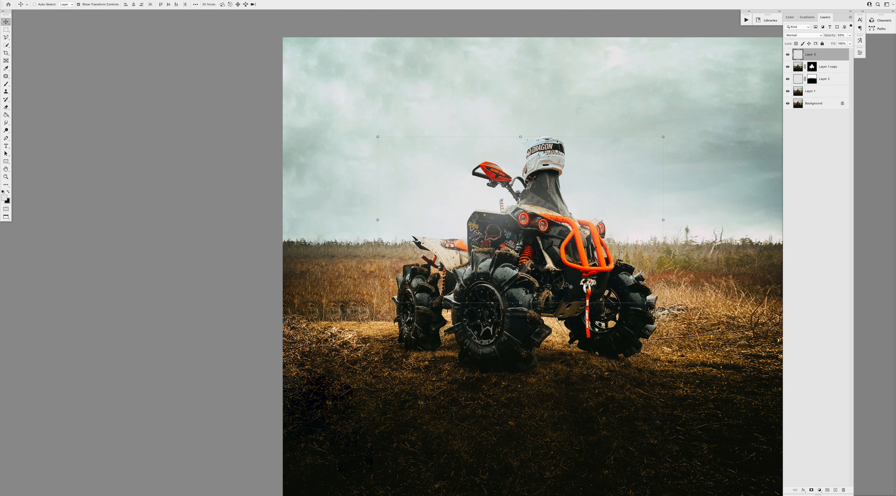
pyautogui.press('4')
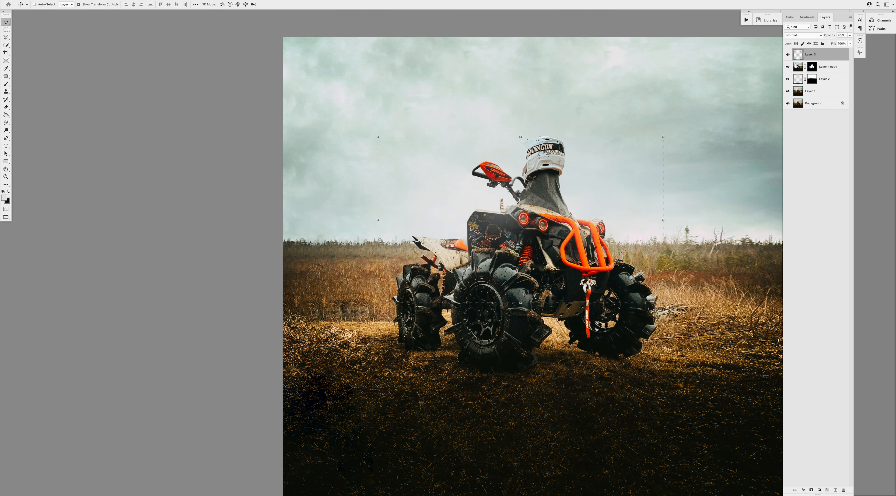
# Paint black on the ATV cutout's mask with a smaller brush at the gap between the seat and the front wheel.
pyautogui.click(809, 68)
pyautogui.press('x')
pyautogui.press('b')
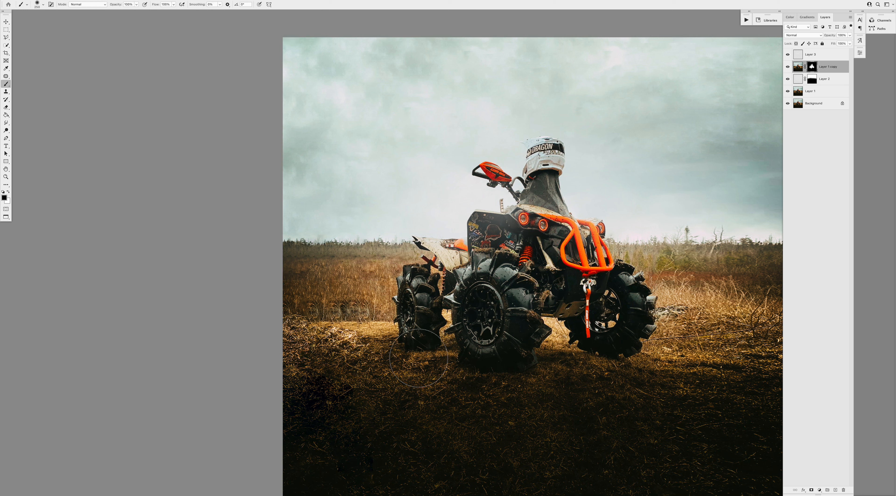
pyautogui.press('[')
pyautogui.press('[')
pyautogui.press('[')
pyautogui.press('[')
pyautogui.press('x')
pyautogui.press('x')
pyautogui.moveTo(473, 247); pyautogui.dragTo(476, 250)
pyautogui.press('x')
# Examine the ATV and its surrounding glow close up and on the whole photo.
pyautogui.press('z')
pyautogui.keyDown('alt'); pyautogui.click(538, 312); pyautogui.keyUp('alt')
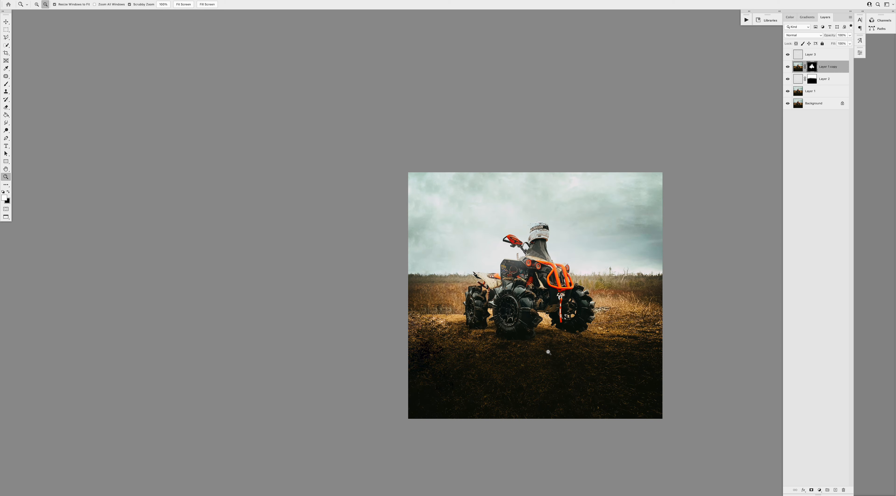
pyautogui.click(542, 344)
pyautogui.click(542, 345)
pyautogui.click(542, 344)
pyautogui.press('b')
pyautogui.press('z')
pyautogui.keyDown('alt'); pyautogui.click(553, 283); pyautogui.keyUp('alt')
pyautogui.keyDown('alt'); pyautogui.click(553, 284); pyautogui.keyUp('alt')
pyautogui.keyDown('alt'); pyautogui.click(553, 284); pyautogui.keyUp('alt')
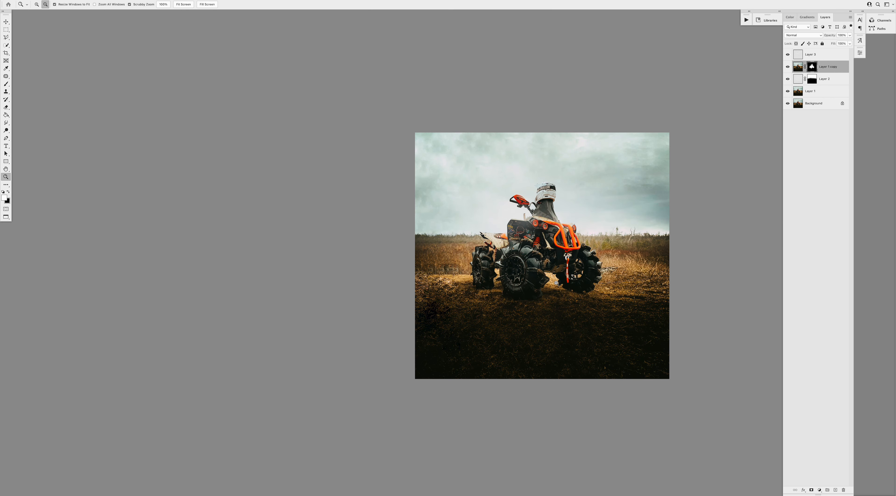
pyautogui.hotkey('ctrl', '0')
pyautogui.press('v')
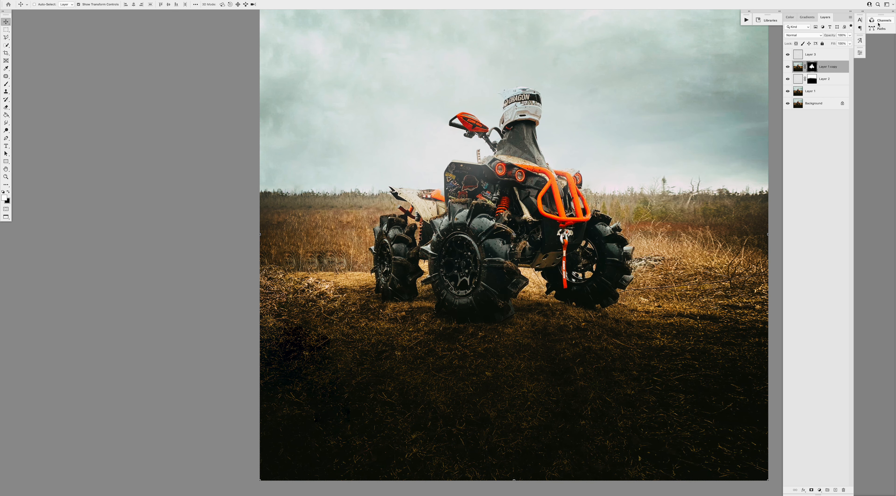
pyautogui.press('z')
pyautogui.keyDown('alt'); pyautogui.click(551, 196); pyautogui.keyUp('alt')
pyautogui.press('v')
pyautogui.press('z')
pyautogui.click(579, 193)
pyautogui.press('v')
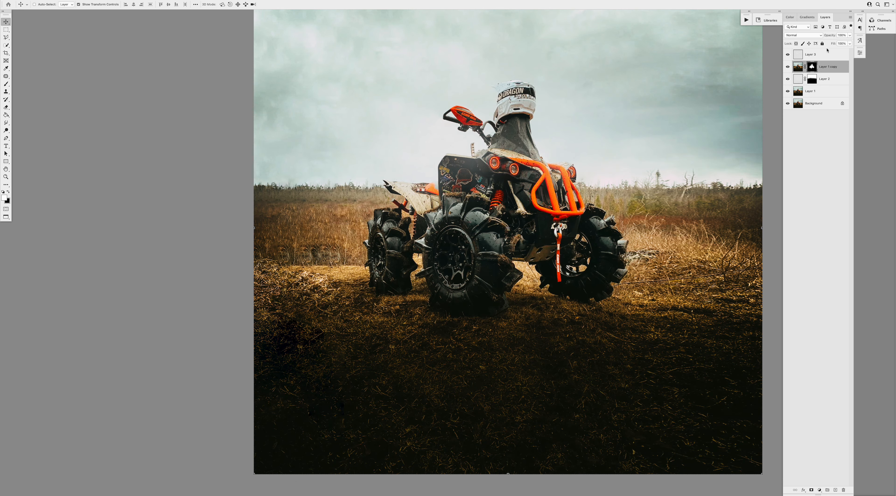
# Place the blue Background flare graphic from the HERO library over the ATV and set its blend mode to Screen.
pyautogui.click(768, 20)
pyautogui.click(683, 29)
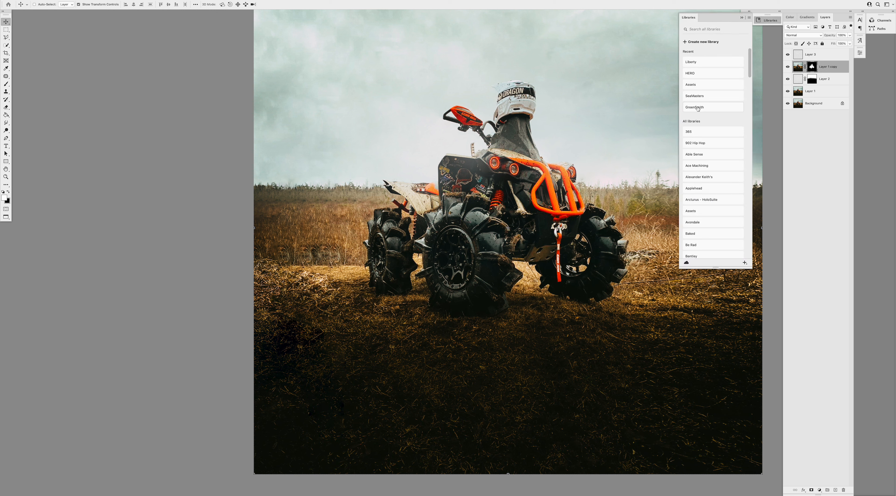
pyautogui.click(701, 74)
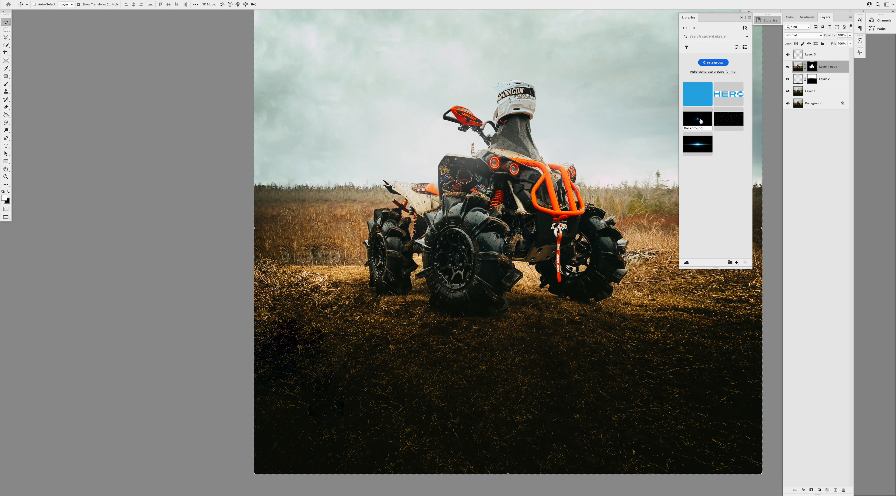
pyautogui.moveTo(552, 192); pyautogui.dragTo(547, 192)
pyautogui.press('Return')
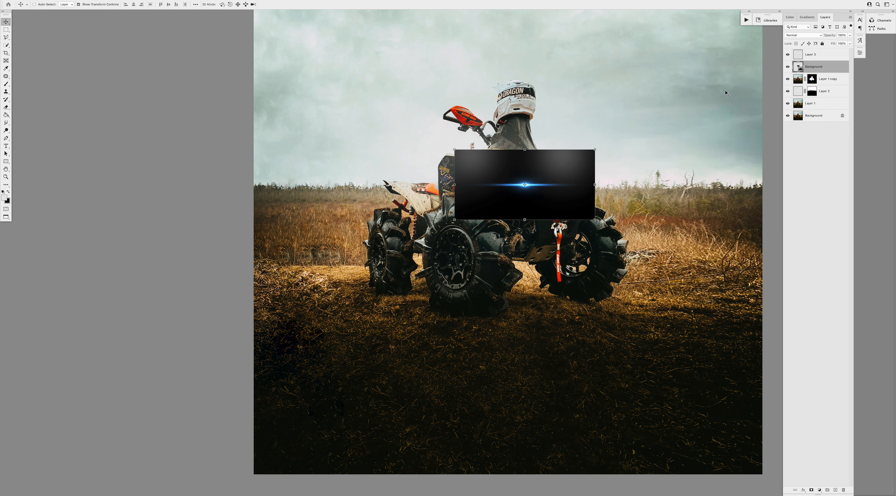
pyautogui.click(803, 35)
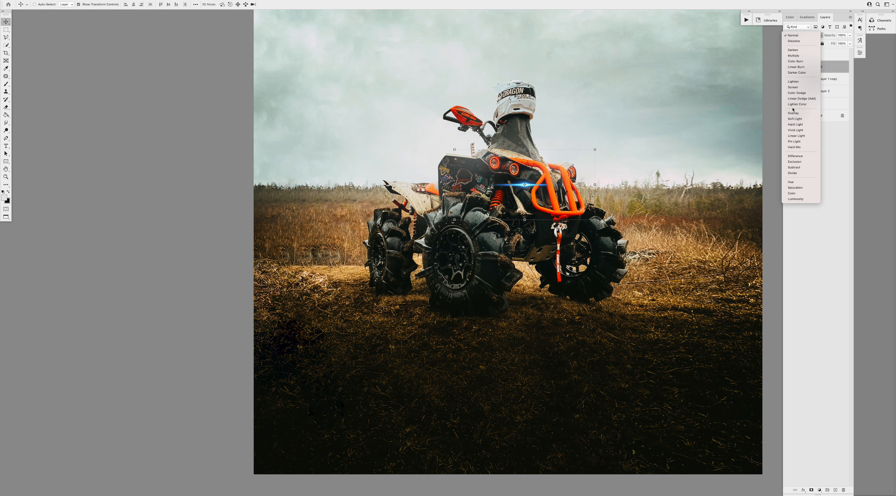
pyautogui.click(796, 88)
# Move the flare onto the ATV's headlight and scale it down.
pyautogui.moveTo(613, 178); pyautogui.dragTo(528, 144)
pyautogui.hotkey('ctrl', 't')
pyautogui.press('Return')
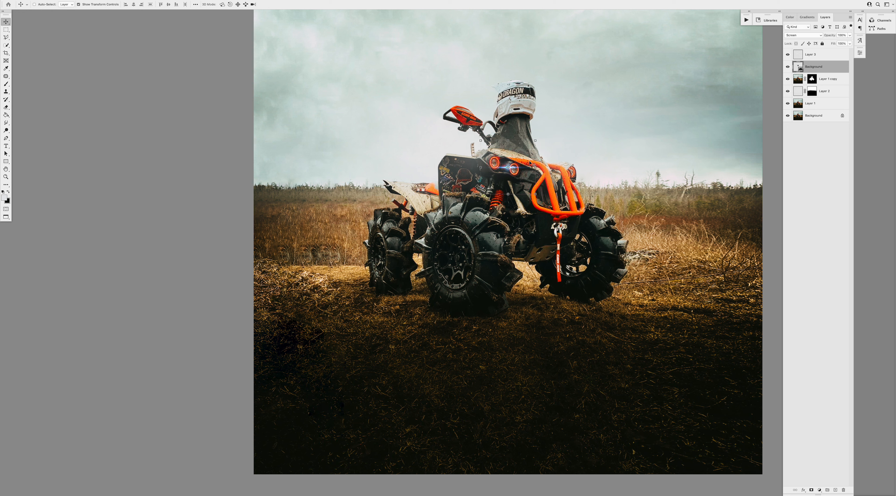
# Shift the flare's colour towards red with Hue/Saturation and darken its shadows by raising the black input level in Levels.
pyautogui.hotkey('ctrl', 'u')
pyautogui.moveTo(244, 114); pyautogui.dragTo(270, 114)
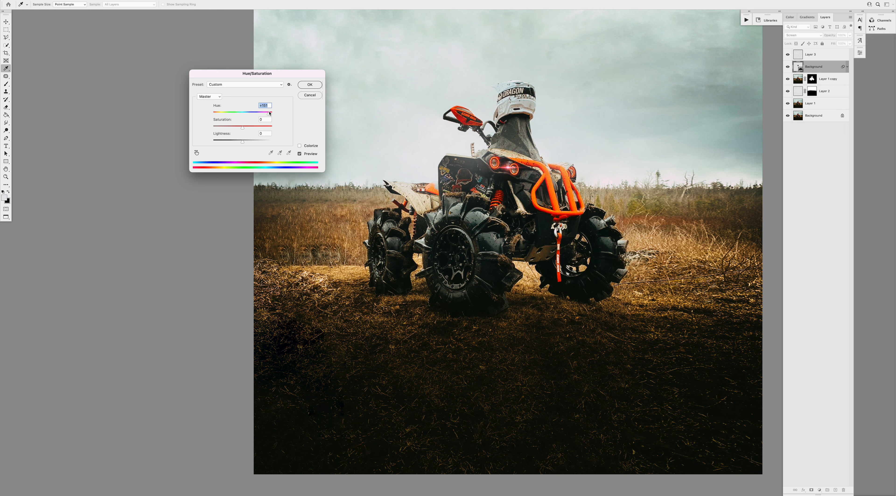
pyautogui.click(303, 85)
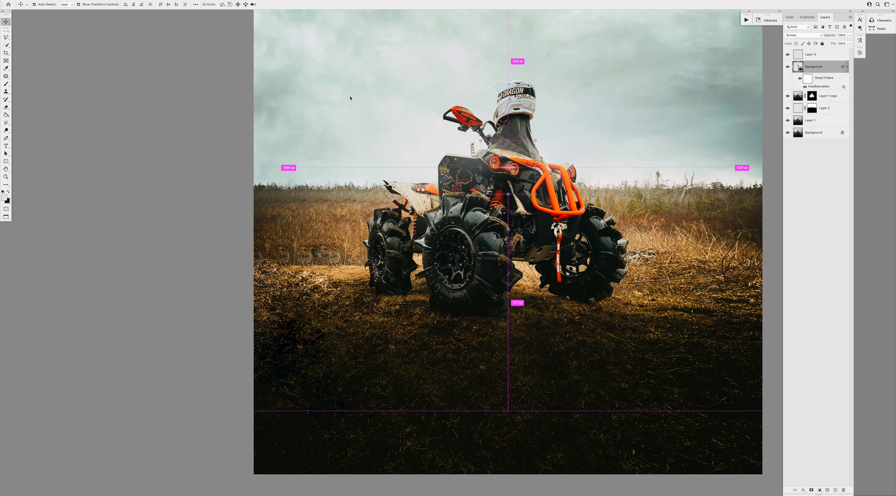
pyautogui.hotkey('ctrl', 'l')
pyautogui.moveTo(204, 138); pyautogui.dragTo(219, 139)
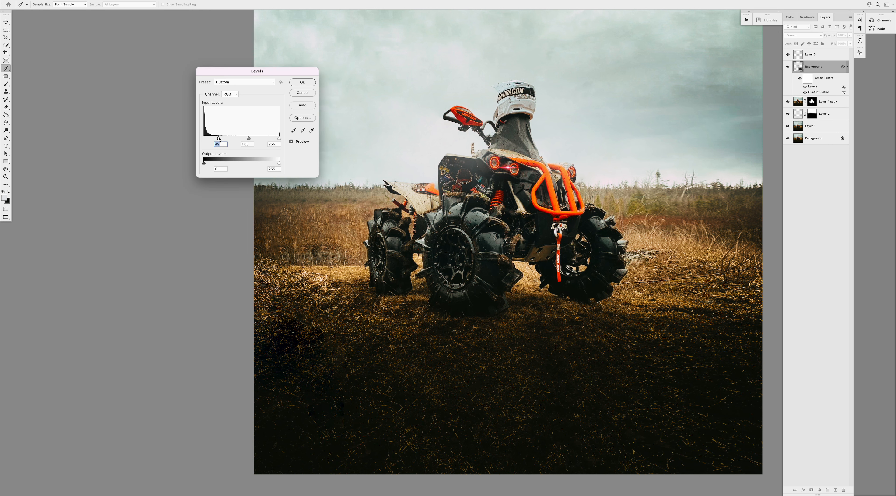
pyautogui.click(308, 84)
# Move the flare onto the ATV's left headlight and adjust its size with Free Transform.
pyautogui.moveTo(520, 176); pyautogui.dragTo(501, 169)
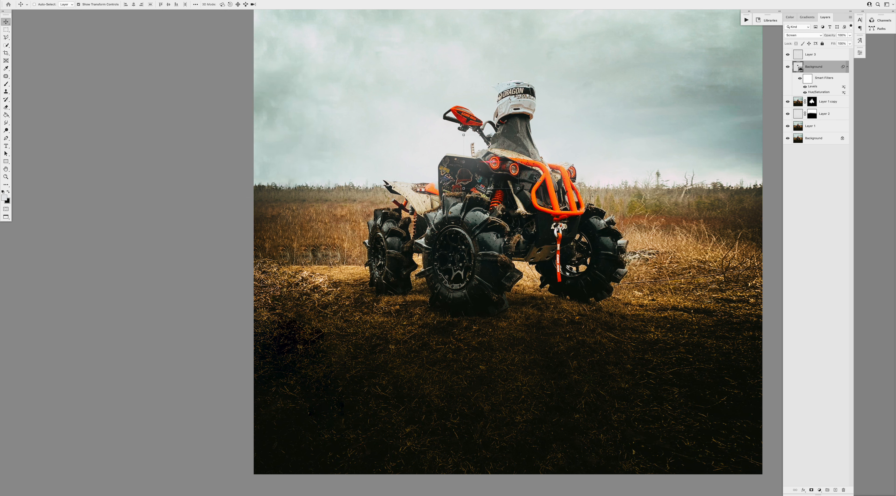
pyautogui.keyDown('alt'); pyautogui.keyDown('super'); pyautogui.click(554, 209); pyautogui.keyUp('super'); pyautogui.keyUp('alt')
pyautogui.keyDown('alt'); pyautogui.keyDown('super'); pyautogui.click(554, 209); pyautogui.keyUp('super'); pyautogui.keyUp('alt')
pyautogui.keyDown('alt'); pyautogui.keyDown('super'); pyautogui.click(553, 209); pyautogui.keyUp('super'); pyautogui.keyUp('alt')
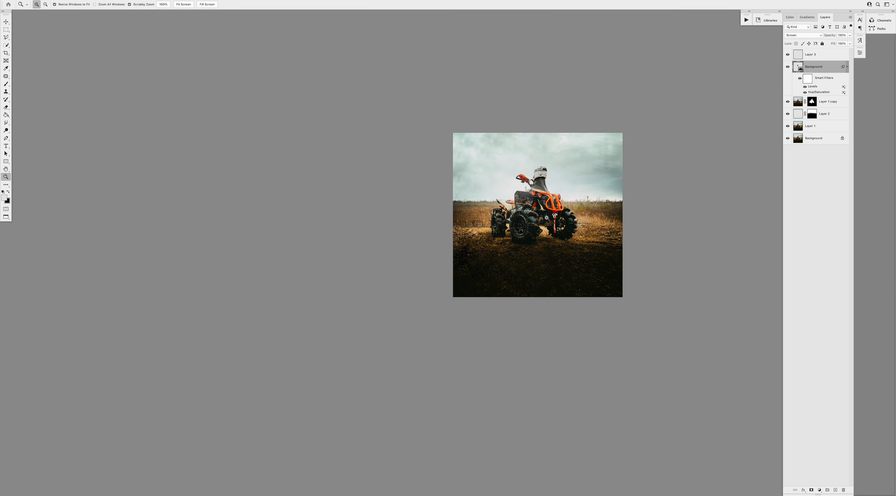
pyautogui.keyDown('super'); pyautogui.click(543, 207); pyautogui.keyUp('super')
pyautogui.keyDown('super'); pyautogui.click(543, 207); pyautogui.keyUp('super')
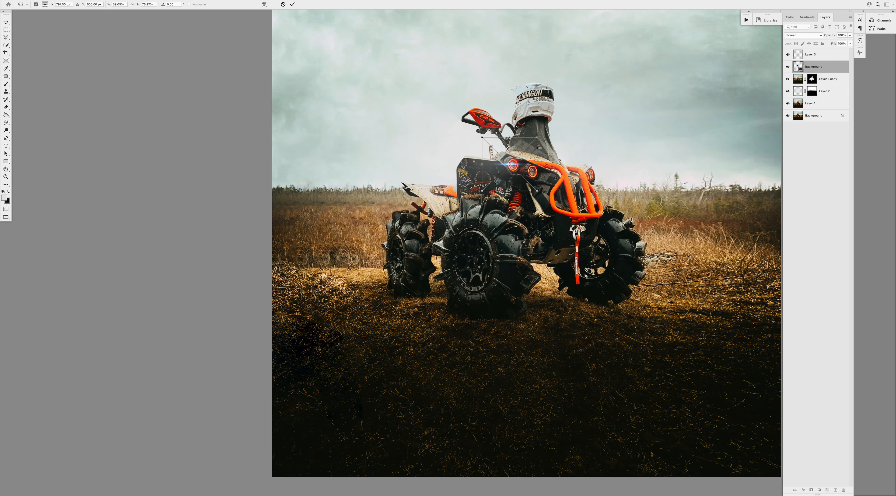
pyautogui.moveTo(547, 145); pyautogui.dragTo(530, 196)
pyautogui.press('Return')
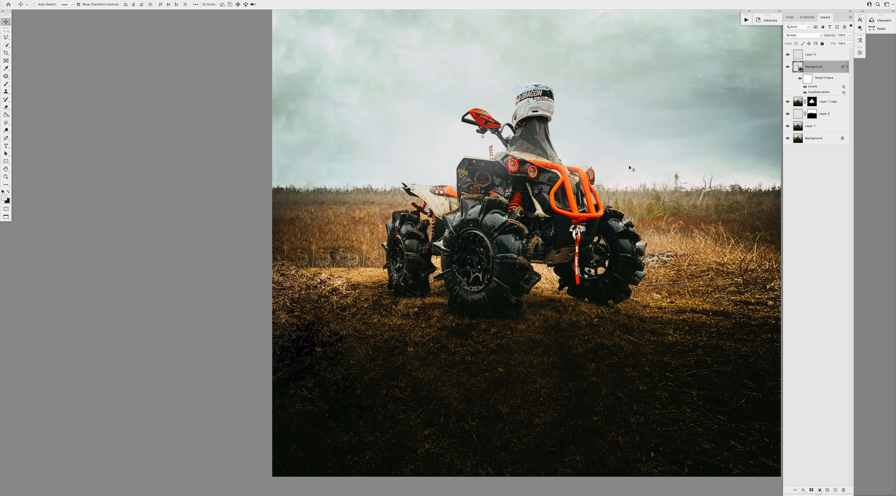
# Duplicate the flare layer and rotate the copy by -15°.
pyautogui.press('super+j')
pyautogui.press('super+t')
pyautogui.moveTo(489, 127); pyautogui.dragTo(563, 131)
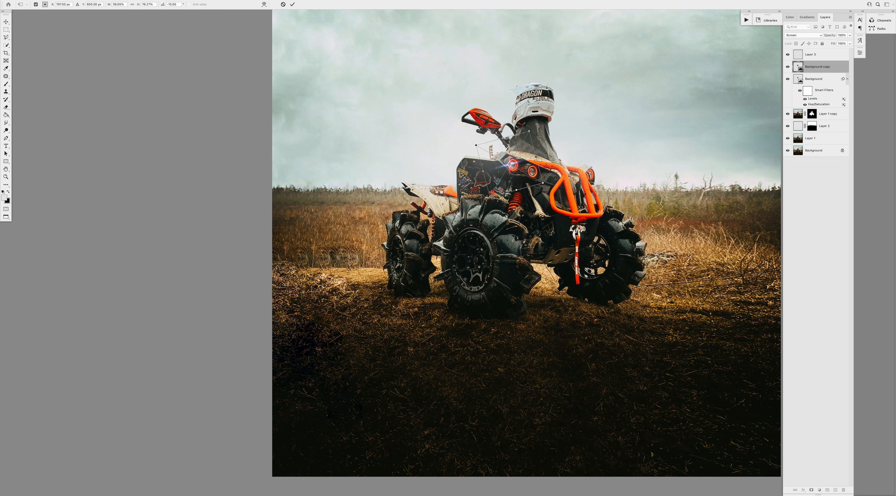
pyautogui.press('Return')
# Compare the headlight with and without each flare layer by hiding and showing them.
pyautogui.keyDown('alt'); pyautogui.click(554, 173); pyautogui.keyUp('alt')
pyautogui.keyDown('alt'); pyautogui.click(554, 174); pyautogui.keyUp('alt')
pyautogui.click(553, 183)
pyautogui.click(553, 183)
pyautogui.press('v')
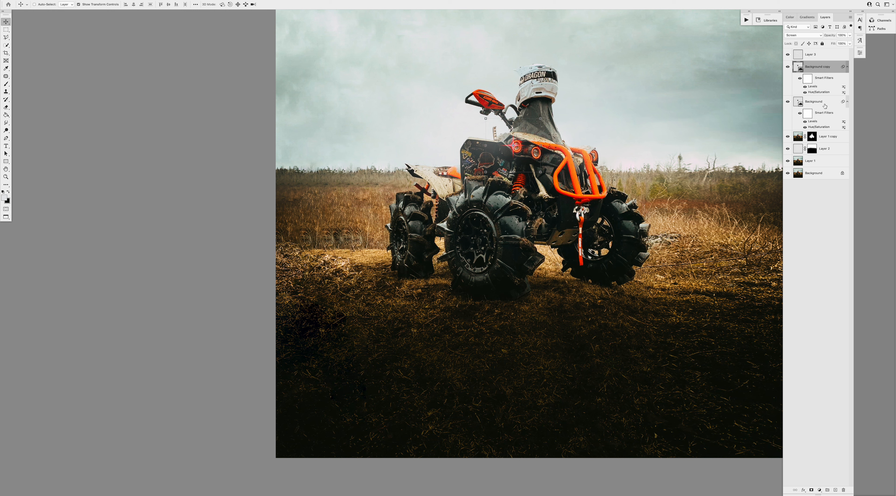
pyautogui.click(788, 66)
pyautogui.click(788, 102)
pyautogui.click(787, 67)
pyautogui.click(788, 102)
# Merge the two flare layers and set the merged layer's blend mode to Screen.
pyautogui.keyDown('shift'); pyautogui.click(818, 106); pyautogui.keyUp('shift')
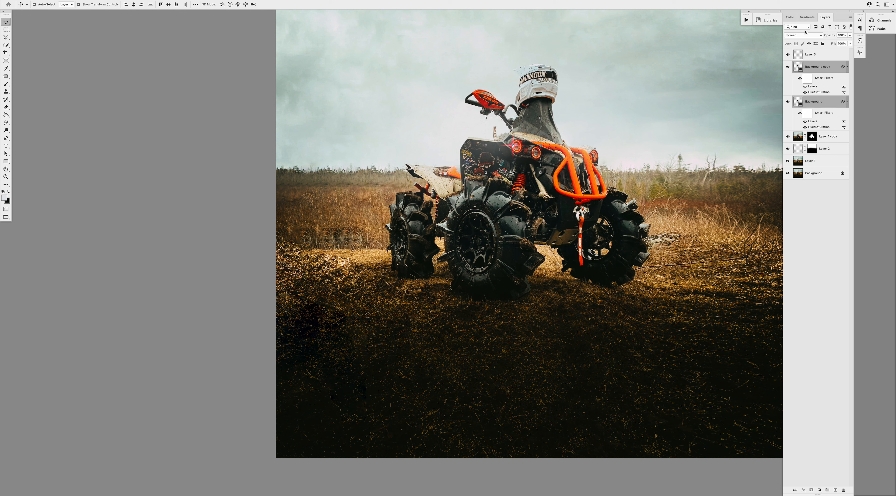
pyautogui.press('super+e')
pyautogui.click(801, 35)
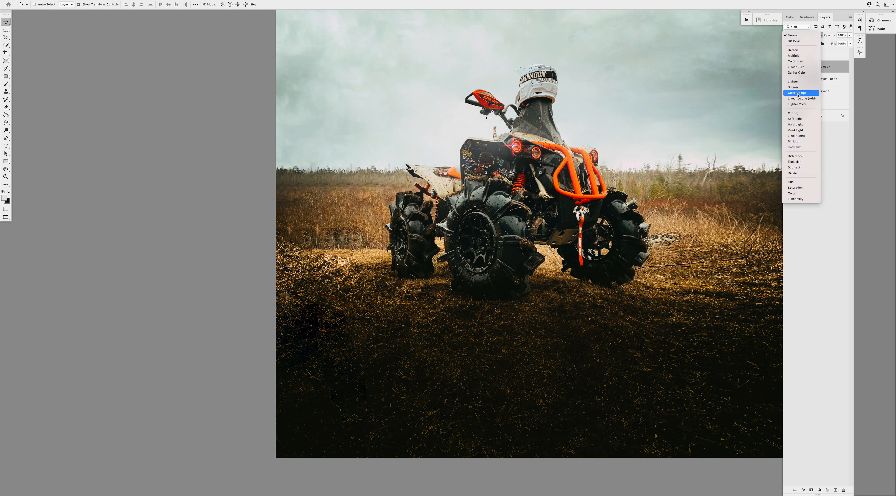
pyautogui.click(793, 87)
# Nudge the merged flare slightly to the left over the headlight.
pyautogui.press('super+t')
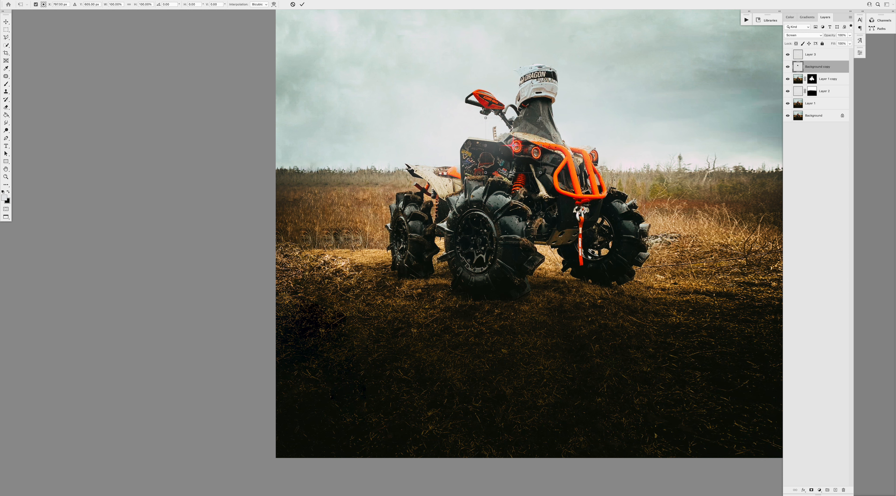
pyautogui.press('Left')
pyautogui.press('Left')
pyautogui.hscroll(20, 535, 124)
pyautogui.scroll(-12, 600, 174)
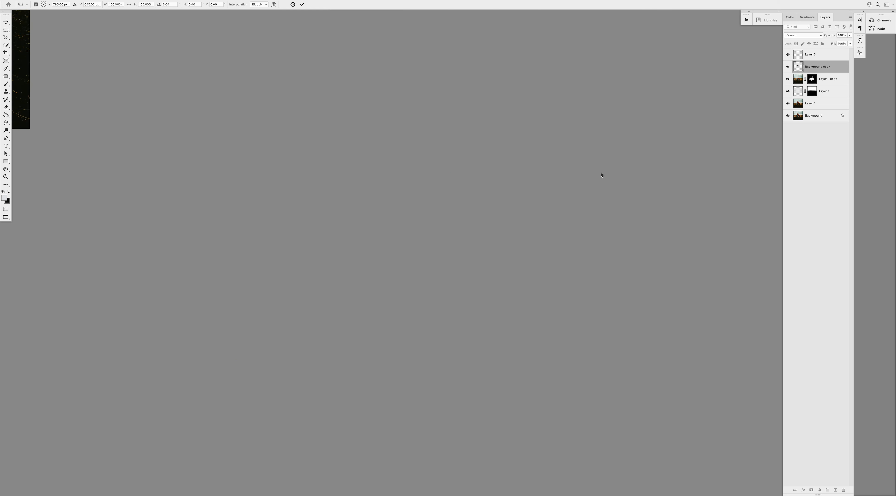
pyautogui.hscroll(-20, 639, 317)
pyautogui.scroll(12, 312, 128)
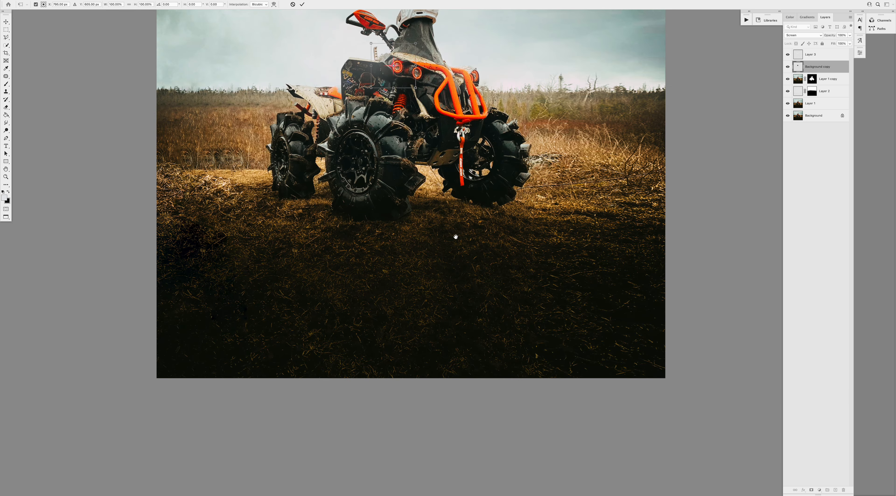
pyautogui.press('Return')
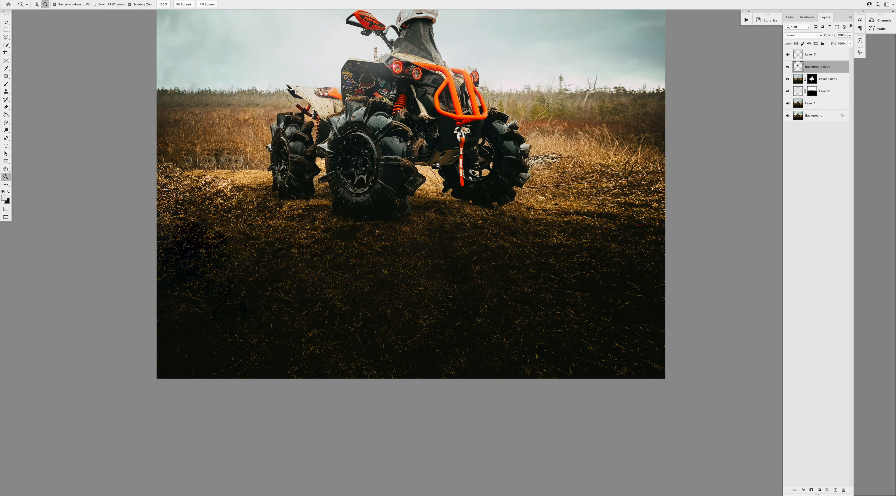
# Duplicate the merged headlight flare layer and move the copy down onto the near front wheel.
pyautogui.scroll(-3, 452, 167)
pyautogui.scroll(1, 443, 169)
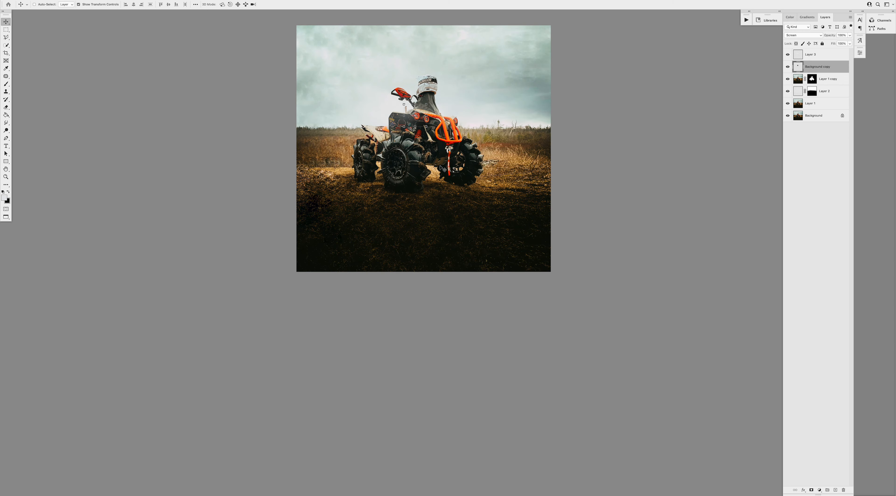
pyautogui.scroll(2, 441, 165)
pyautogui.hotkey('ctrl', 'j')
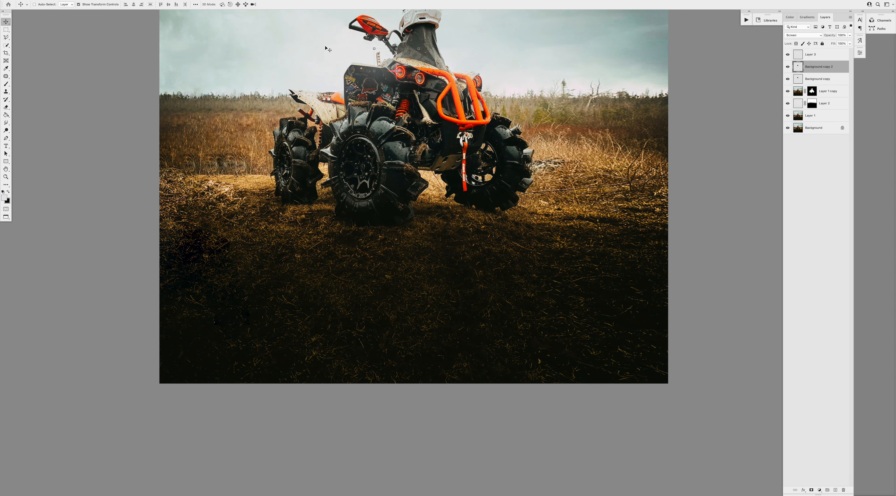
pyautogui.moveTo(408, 61); pyautogui.dragTo(372, 139)
pyautogui.hotkey('ctrl', 'i')
pyautogui.hotkey('ctrl', 'u')
pyautogui.press('Escape')
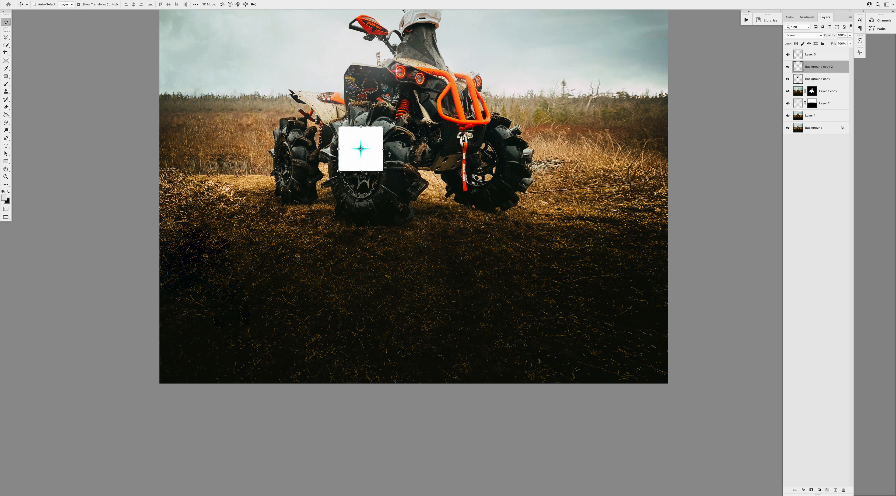
pyautogui.hotkey('ctrl', 'i')
# Remove the colour from the wheel flare copy with Hue/Saturation so the red glint turns white.
pyautogui.hotkey('ctrl', 'u')
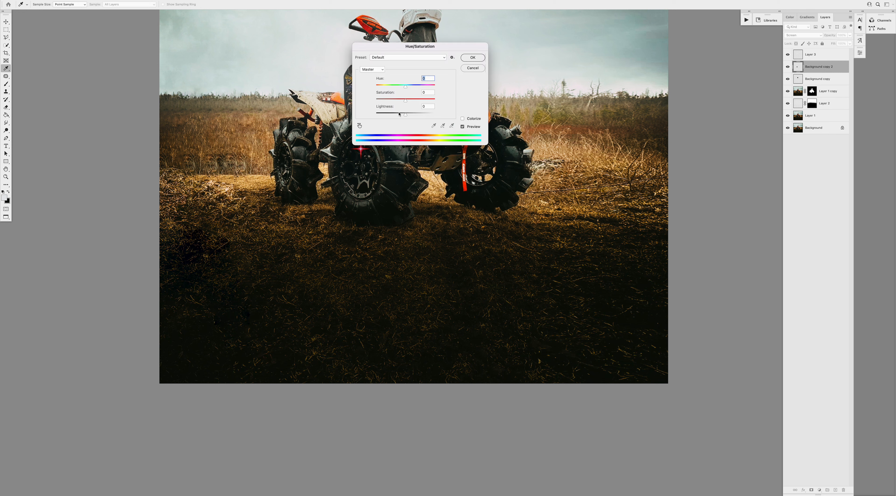
pyautogui.moveTo(396, 101); pyautogui.dragTo(373, 101)
pyautogui.click(473, 58)
pyautogui.hotkey('ctrl', 'space')
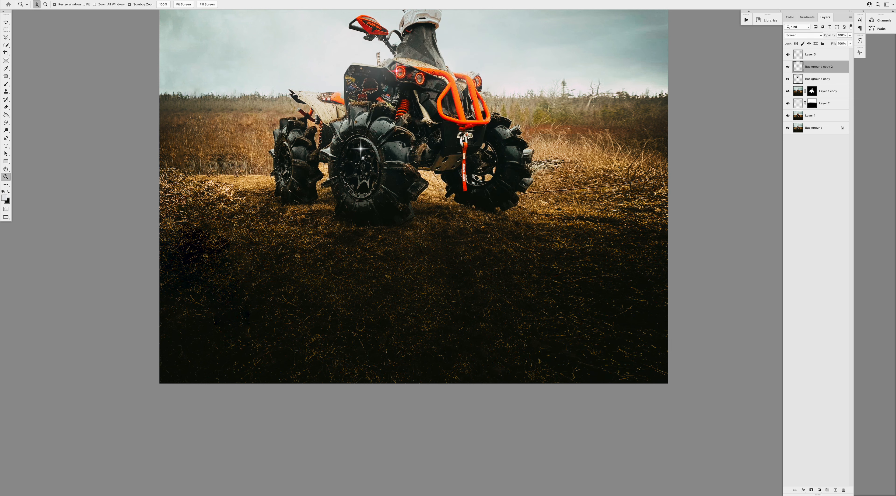
# Scale the white flare copy down and place it on the rear wheel's rim.
pyautogui.keyDown('ctrl'); pyautogui.click(360, 160); pyautogui.keyUp('ctrl')
pyautogui.hotkey('ctrl', 't')
pyautogui.moveTo(357, 138); pyautogui.dragTo(360, 157)
pyautogui.moveTo(392, 132); pyautogui.dragTo(261, 144)
pyautogui.press('Return')
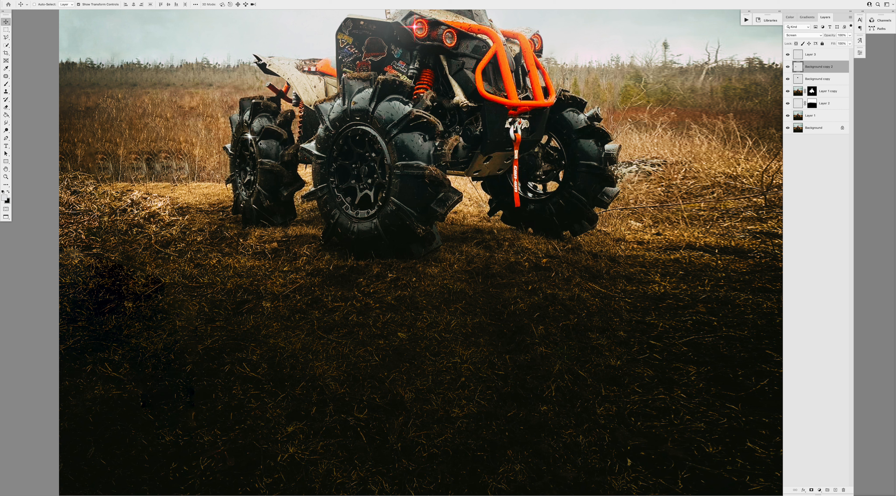
# Raise the black input level of the small flare copy with Levels.
pyautogui.hotkey('ctrl', 'l')
pyautogui.moveTo(19, 116); pyautogui.dragTo(32, 116)
pyautogui.click(112, 61)
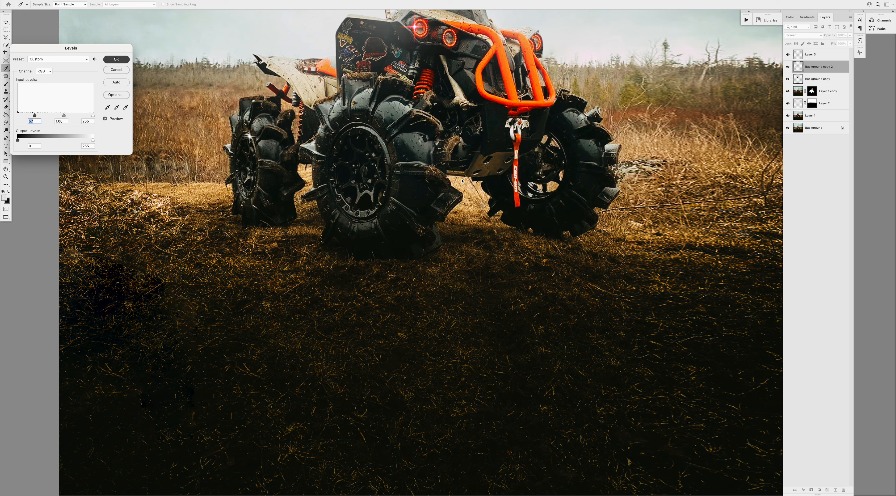
# Move the small flare from the rear wheel across to the rim of the near front wheel.
pyautogui.press('z')
pyautogui.keyDown('alt'); pyautogui.click(462, 181); pyautogui.keyUp('alt')
pyautogui.keyDown('alt'); pyautogui.click(461, 179); pyautogui.keyUp('alt')
pyautogui.click(461, 184)
pyautogui.press('v')
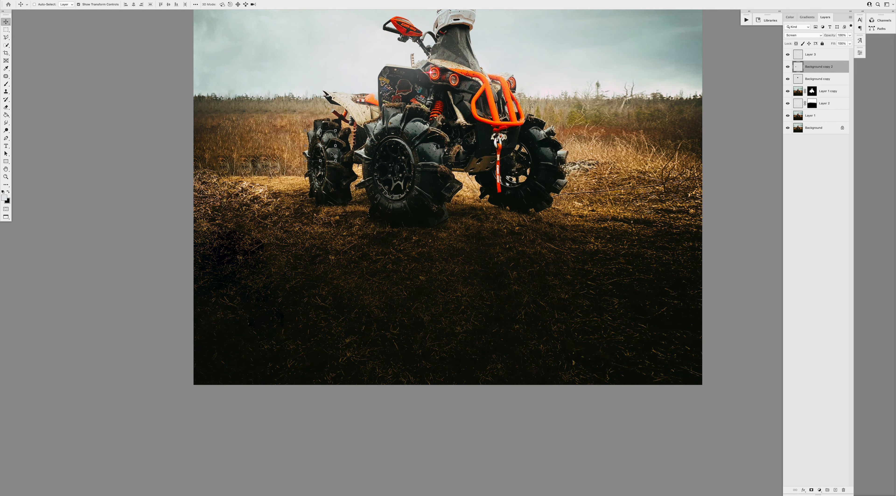
pyautogui.moveTo(320, 149); pyautogui.dragTo(411, 148)
pyautogui.press('z')
pyautogui.keyDown('alt'); pyautogui.click(639, 186); pyautogui.keyUp('alt')
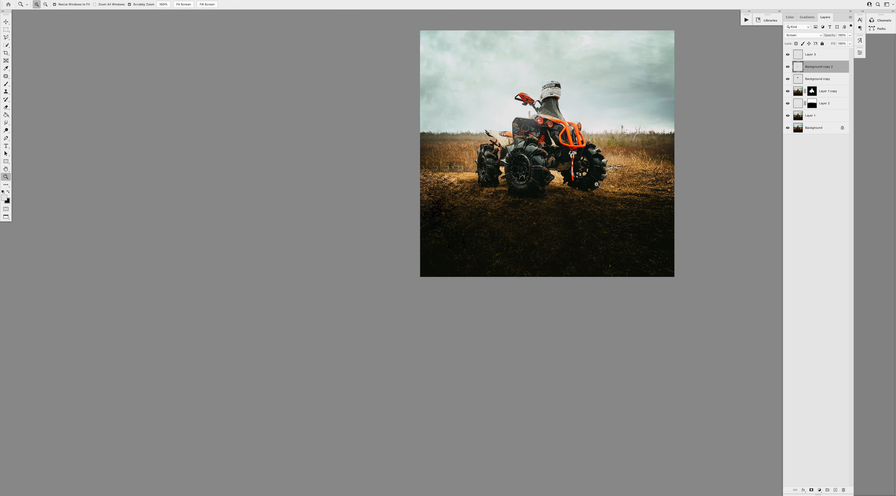
# Add a new layer above Layer 3 and paint the ground below the ATV near-black with a very large soft brush.
pyautogui.click(827, 56)
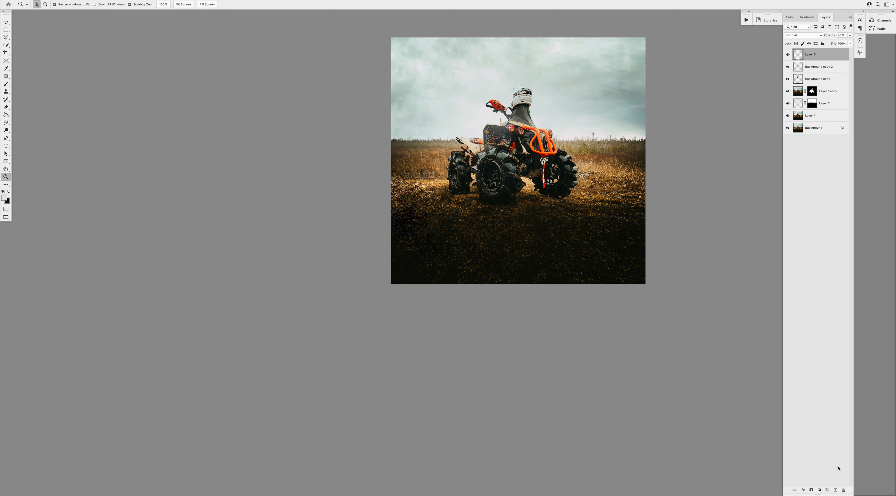
pyautogui.click(836, 489)
pyautogui.press('b')
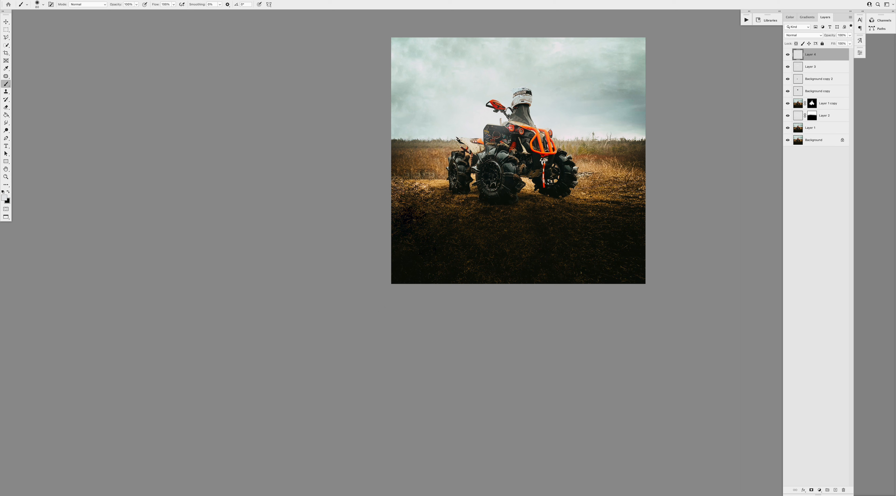
pyautogui.rightClick(560, 250)
pyautogui.write('250')
pyautogui.press('Return')
pyautogui.press('x')
pyautogui.press(']')
pyautogui.press(']')
pyautogui.press(']')
pyautogui.press(']')
pyautogui.press(']')
pyautogui.press(']')
pyautogui.press(']')
pyautogui.rightClick(378, 239)
pyautogui.press('Return')
pyautogui.press(']')
pyautogui.press(']')
pyautogui.moveTo(379, 239)
pyautogui.mouseDown()
pyautogui.moveTo(436, 298)
pyautogui.moveTo(523, 317)
pyautogui.moveTo(673, 242)
pyautogui.moveTo(530, 294)
pyautogui.moveTo(449, 265)
pyautogui.mouseUp()
pyautogui.press(']')
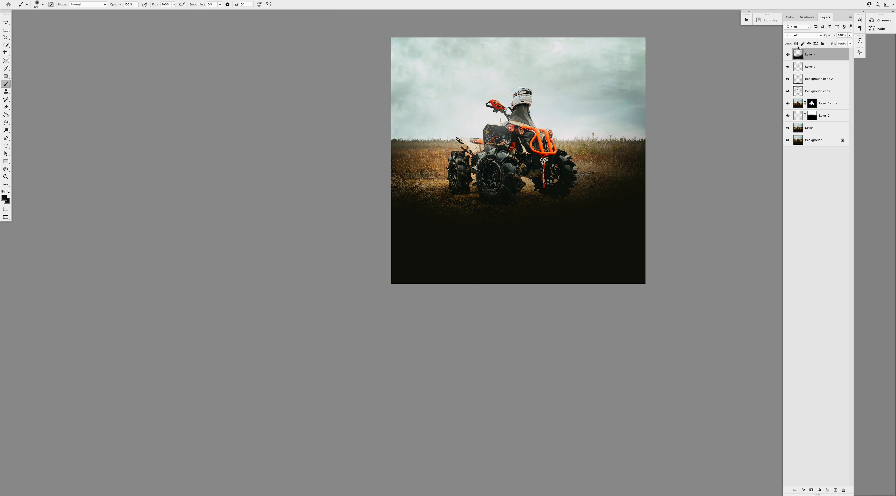
# Set the painted ground layer's blend mode to Multiply and try opacities of 40% and 60%.
pyautogui.click(802, 35)
pyautogui.click(797, 53)
pyautogui.press('v')
pyautogui.press('4')
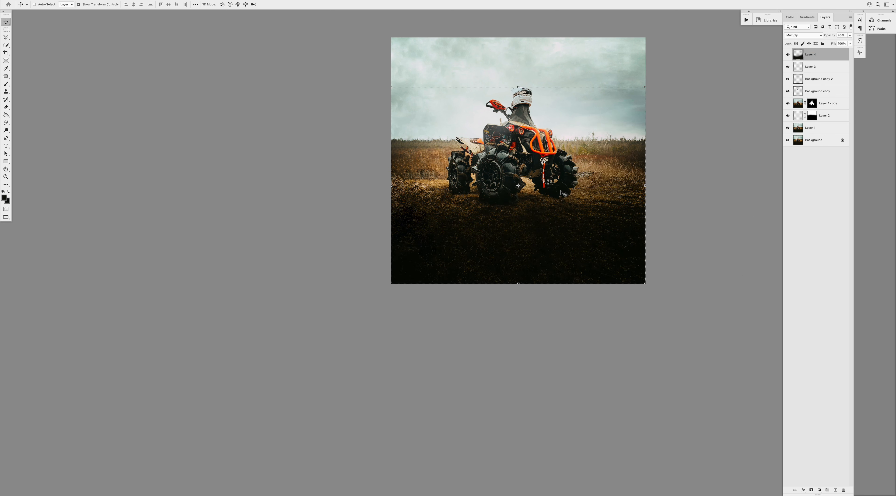
pyautogui.click(558, 206)
pyautogui.press('6')
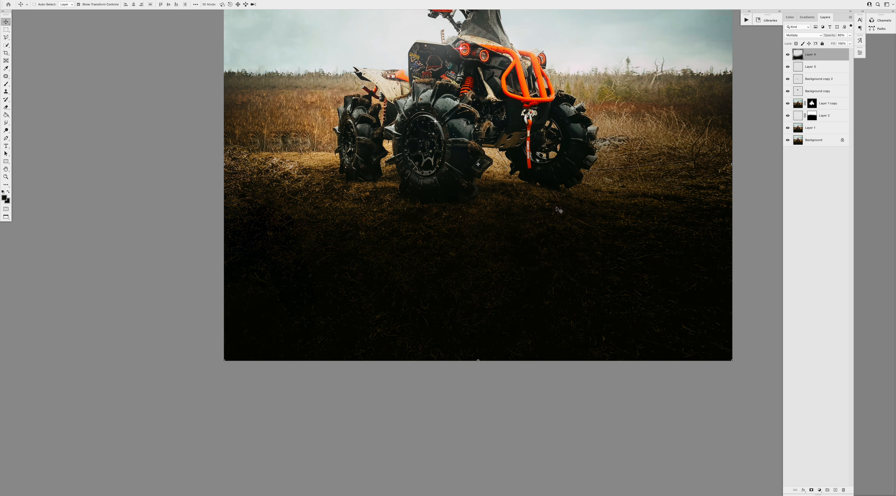
pyautogui.keyDown('alt'); pyautogui.click(559, 209); pyautogui.keyUp('alt')
# Compare the image with and without the ground darkening layer, and set the layer's opacity to 30%.
pyautogui.click(788, 55)
pyautogui.click(788, 55)
pyautogui.click(787, 55)
pyautogui.click(788, 55)
pyautogui.press('3')
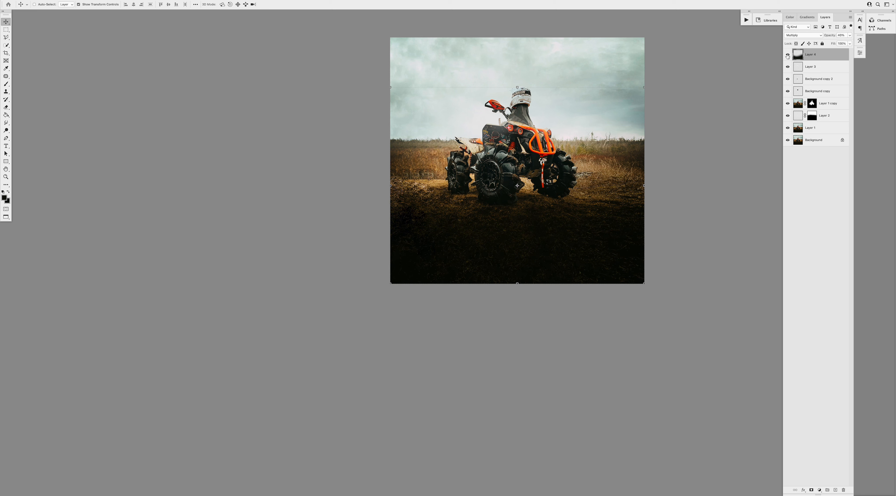
# Show the image in full-screen mode on a black background to review the whole composition.
pyautogui.press('z')
pyautogui.click(563, 163)
pyautogui.keyDown('alt'); pyautogui.click(563, 164); pyautogui.keyUp('alt')
pyautogui.press('v')
pyautogui.press('f')
pyautogui.press('Tab')
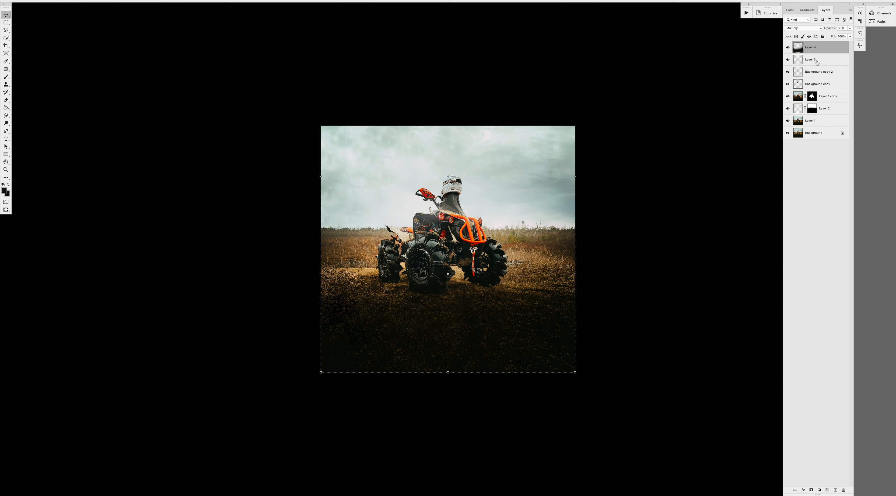
# Merge all layers from Layer 4 down to Background into a single layer.
pyautogui.keyDown('shift'); pyautogui.click(817, 135); pyautogui.keyUp('shift')
pyautogui.hotkey('ctrl', 'e')
pyautogui.press('z')
pyautogui.click(462, 279)
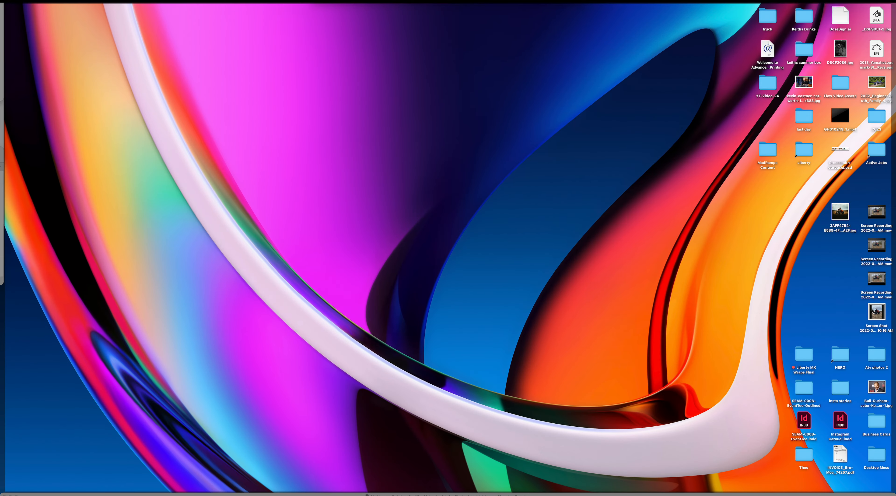
# Place the desktop screenshot of the original ATV photo over the edited image as a new layer.
pyautogui.moveTo(874, 311); pyautogui.dragTo(470, 223)
pyautogui.press('Return')
pyautogui.keyDown('alt'); pyautogui.click(517, 235); pyautogui.keyUp('alt')
pyautogui.press('v')
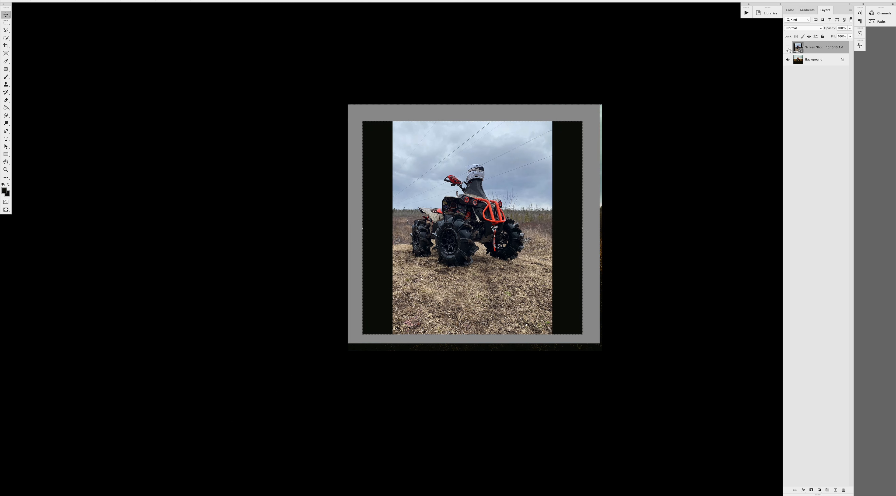
# Compare the original and the edit by toggling the screenshot layer, leave it hidden, and return to the standard screen mode.
pyautogui.click(788, 48)
pyautogui.click(788, 49)
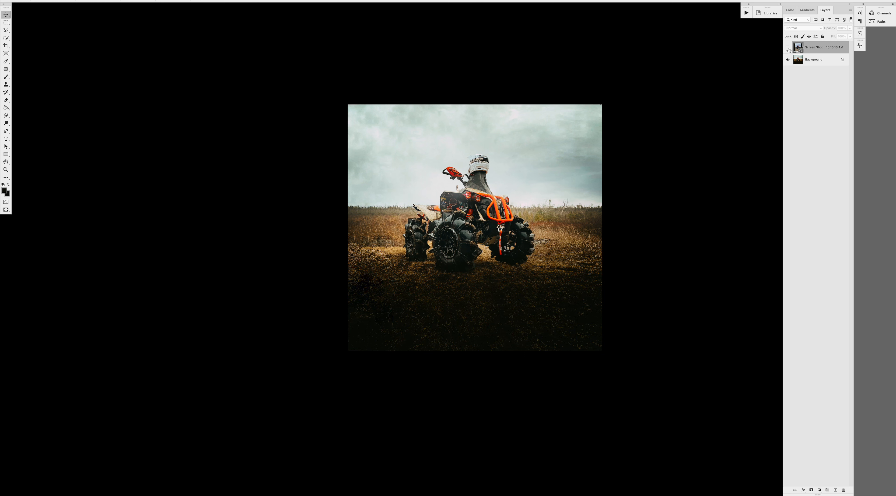
pyautogui.click(788, 49)
pyautogui.click(788, 48)
pyautogui.click(788, 49)
pyautogui.click(788, 48)
pyautogui.click(787, 49)
pyautogui.press('f')
pyautogui.press('f')
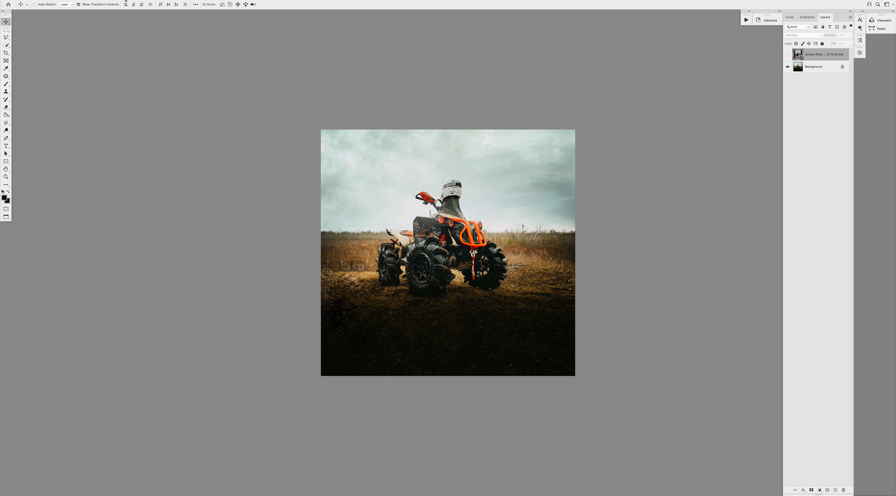